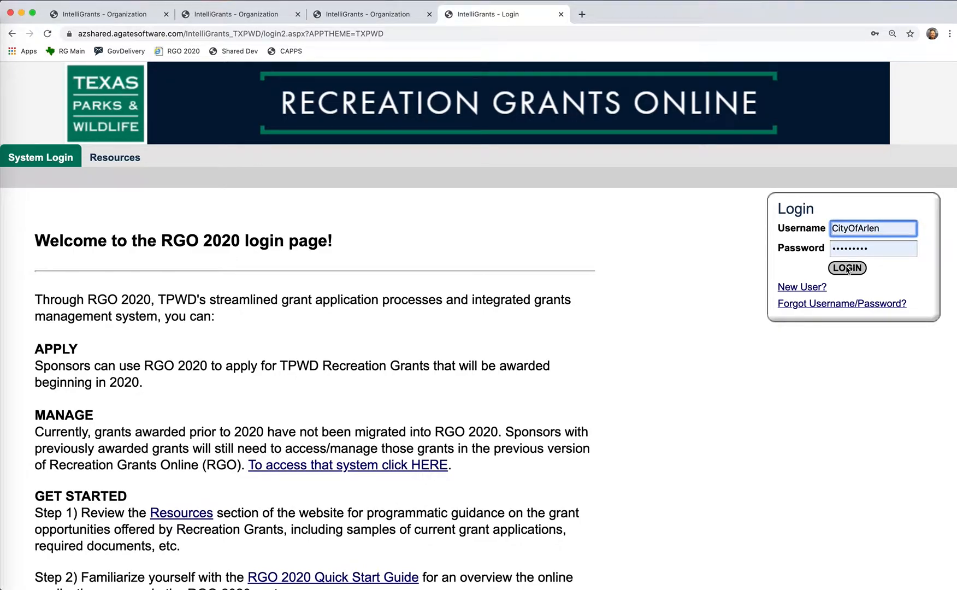
# Log in with the prefilled credentials and review the available opportunities and inbox sections on the home page.
pyautogui.click(846, 268)
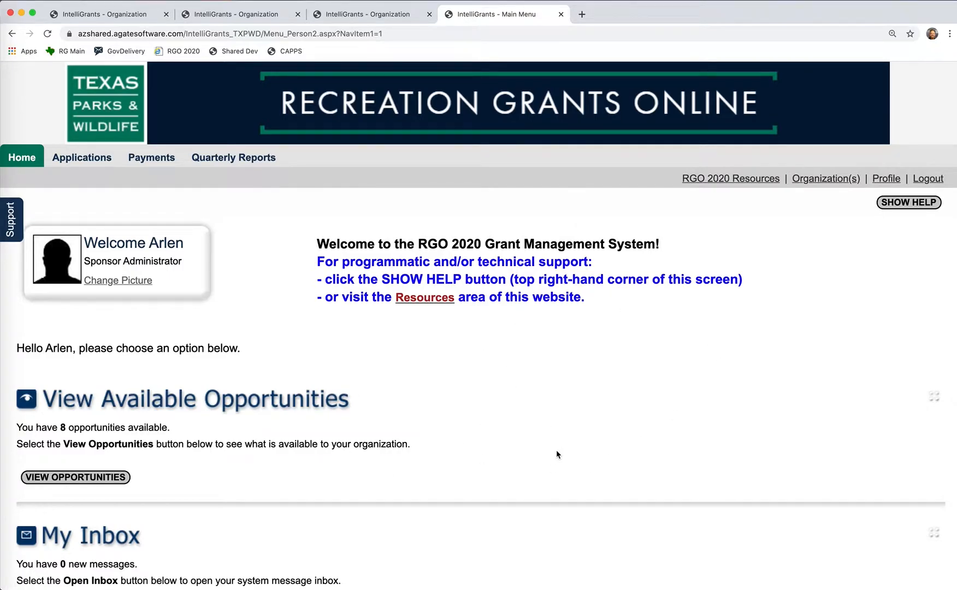
pyautogui.scroll(-4, 556, 452)
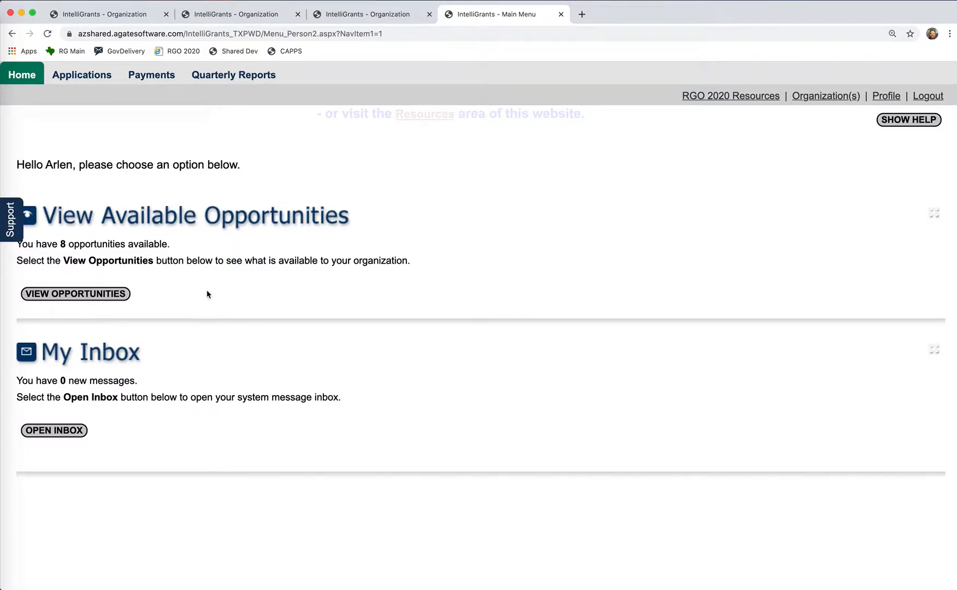
pyautogui.scroll(1, 207, 288)
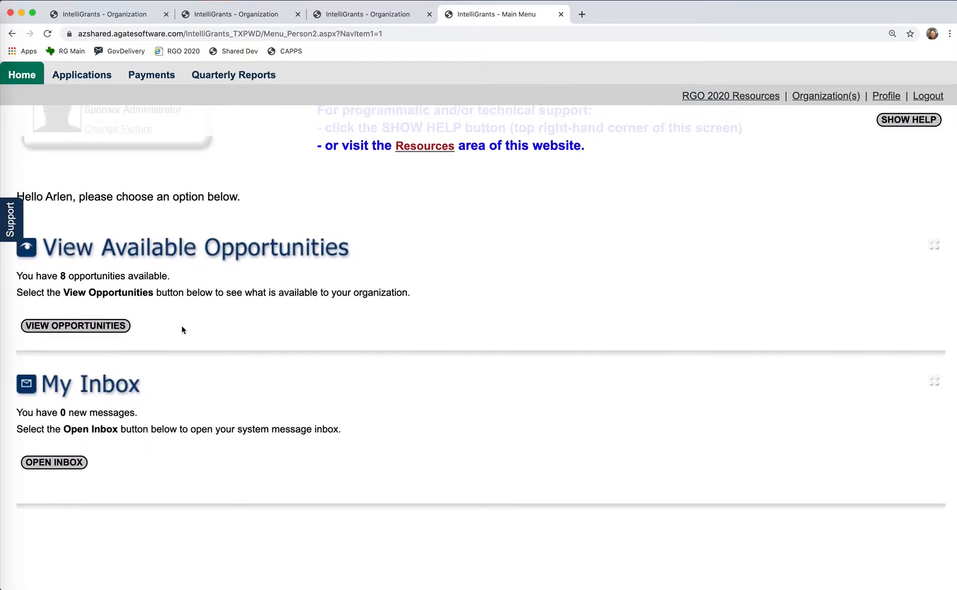
pyautogui.scroll(1, 224, 270)
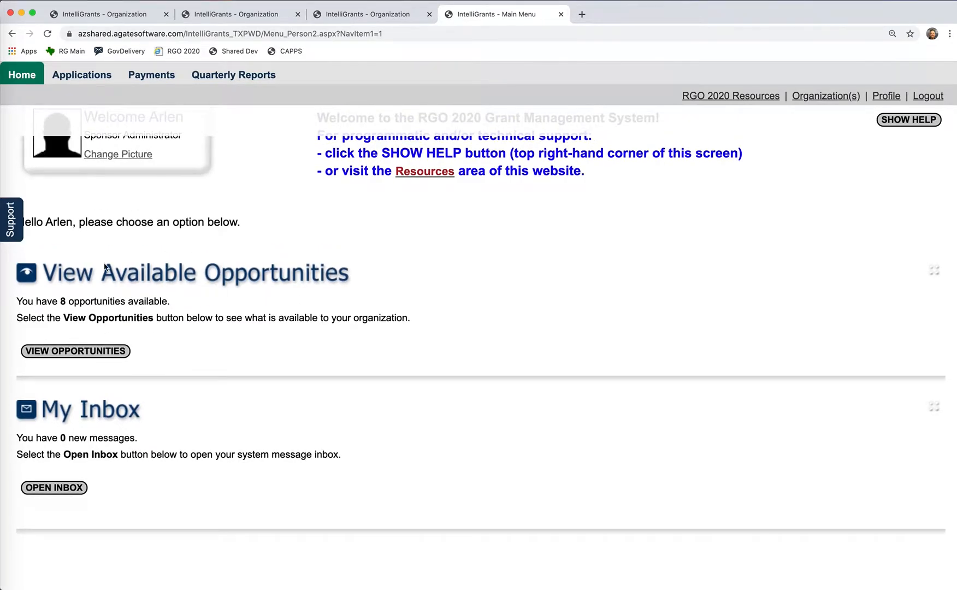
pyautogui.scroll(-3, 159, 336)
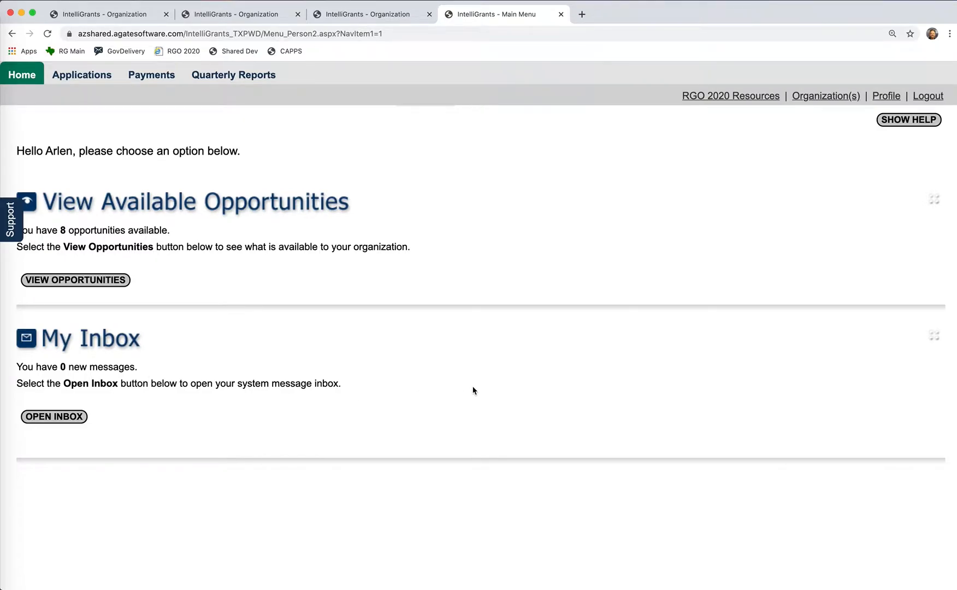
pyautogui.scroll(1, 473, 390)
pyautogui.scroll(-3, 473, 390)
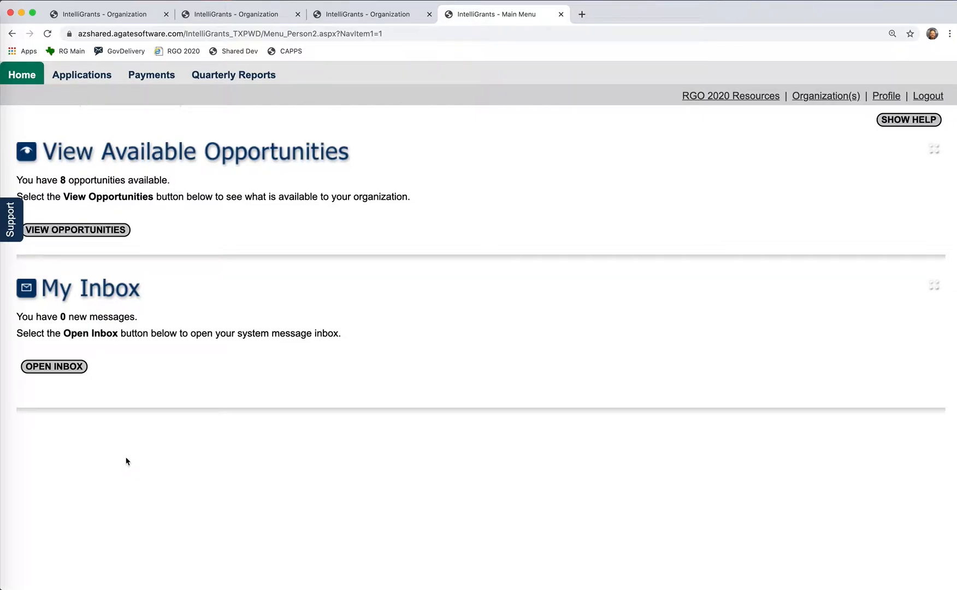
pyautogui.scroll(5, 361, 393)
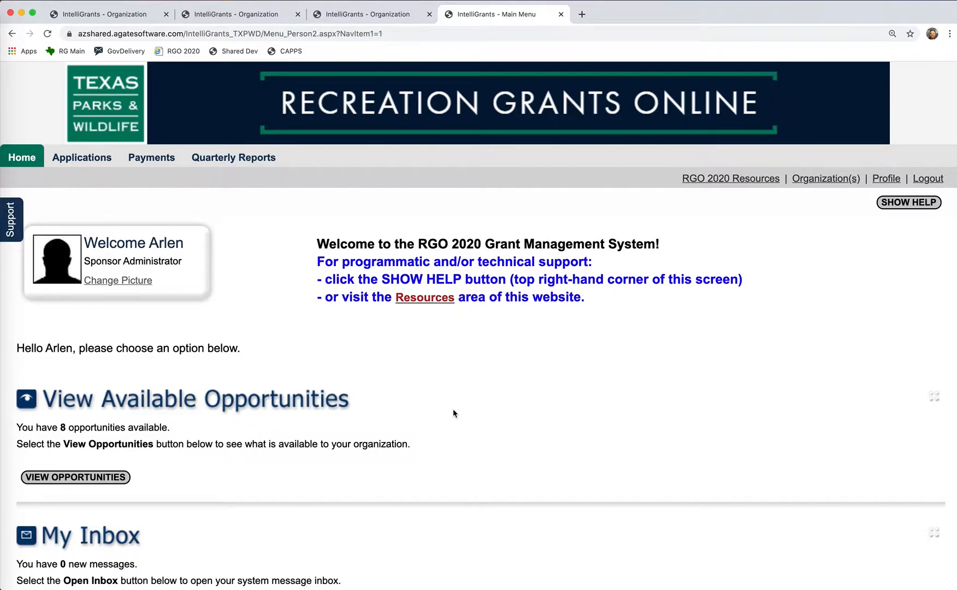
# Search the organization's applications without applying any filters.
pyautogui.click(79, 162)
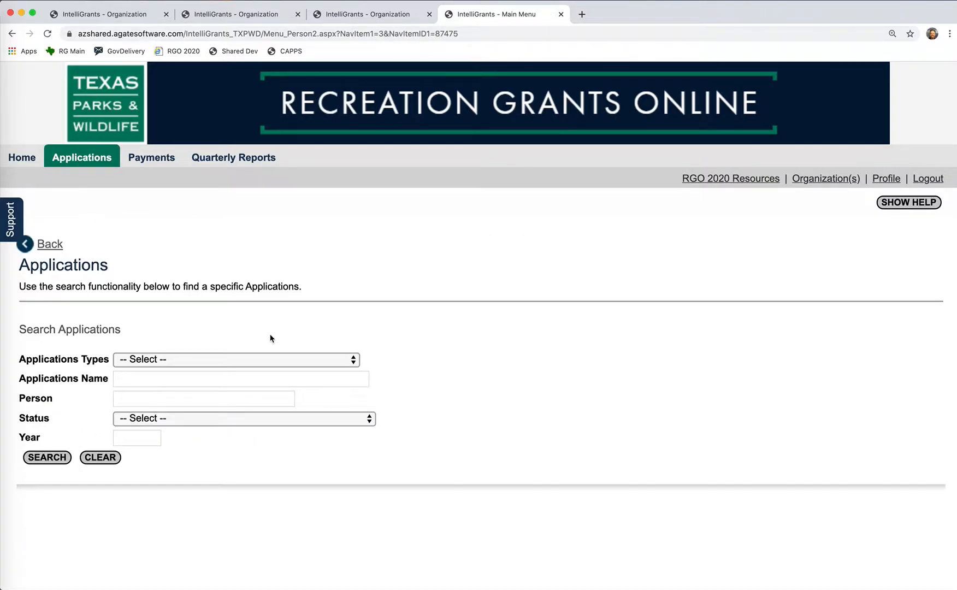
pyautogui.scroll(-2, 427, 308)
pyautogui.scroll(-1, 427, 309)
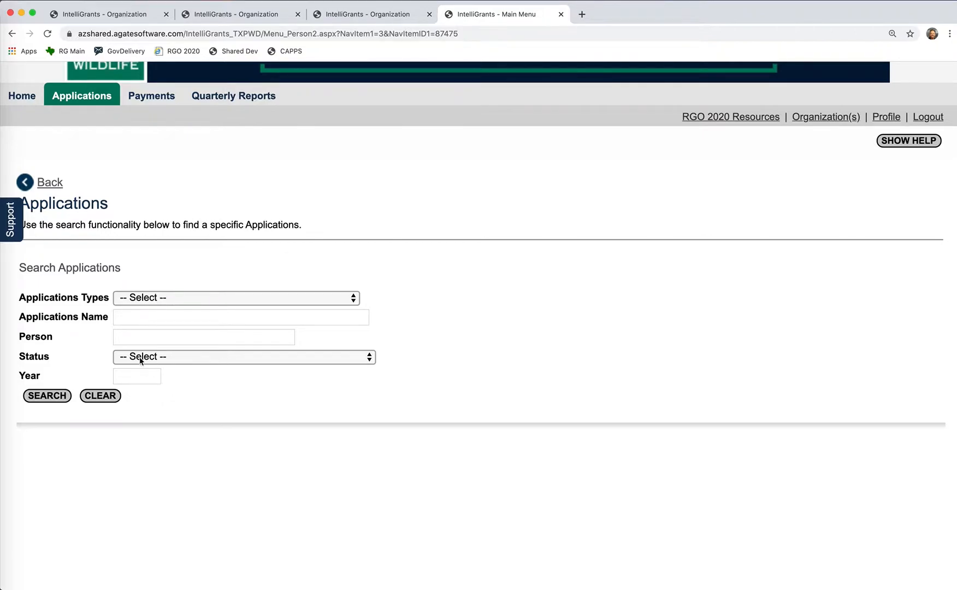
pyautogui.click(354, 299)
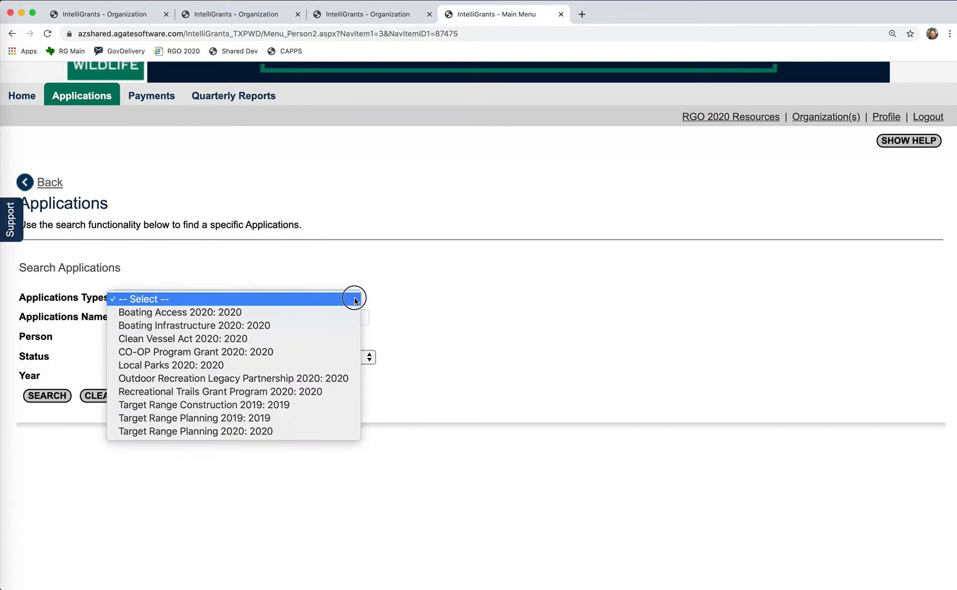
pyautogui.click(354, 298)
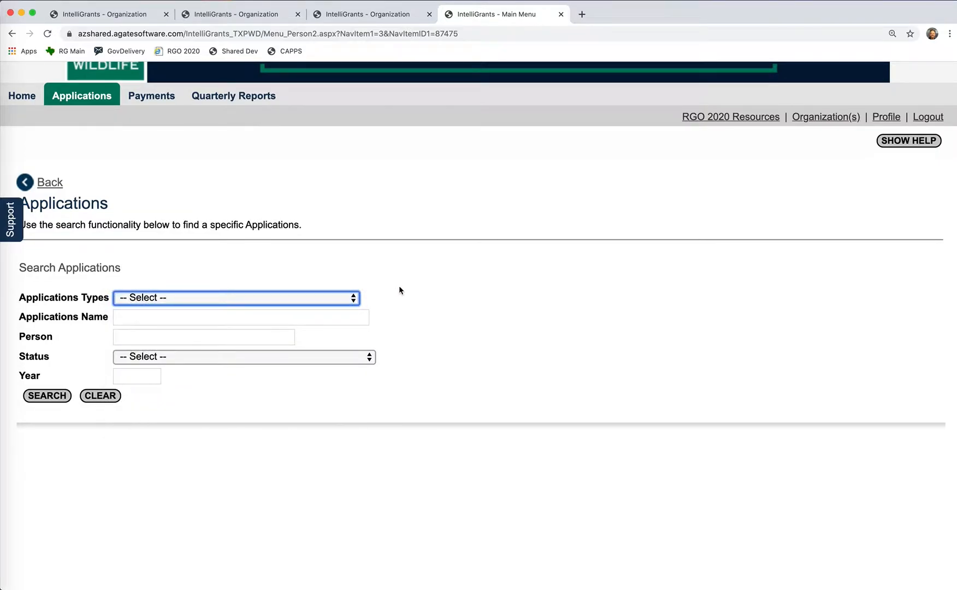
pyautogui.click(47, 395)
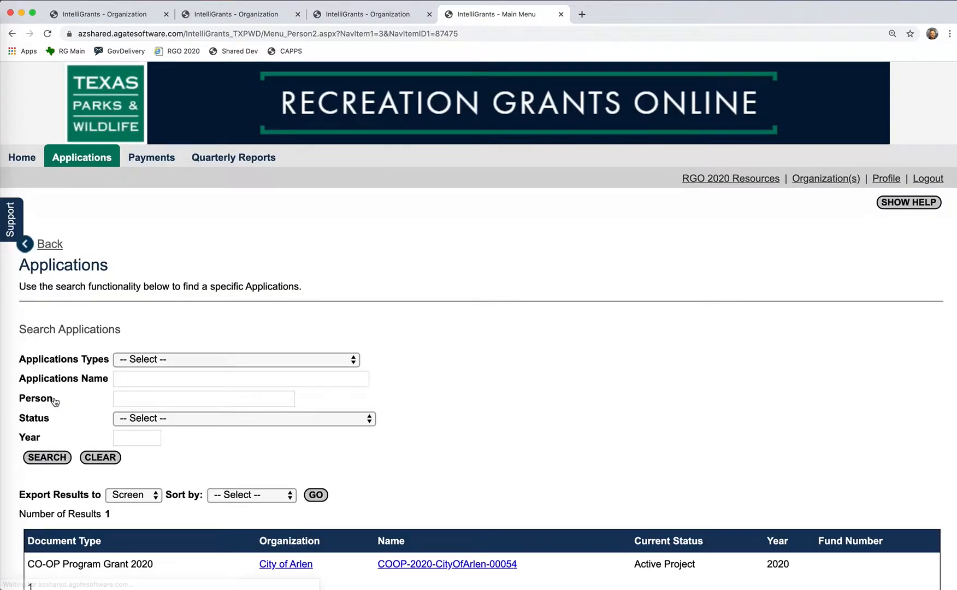
pyautogui.scroll(-3, 445, 371)
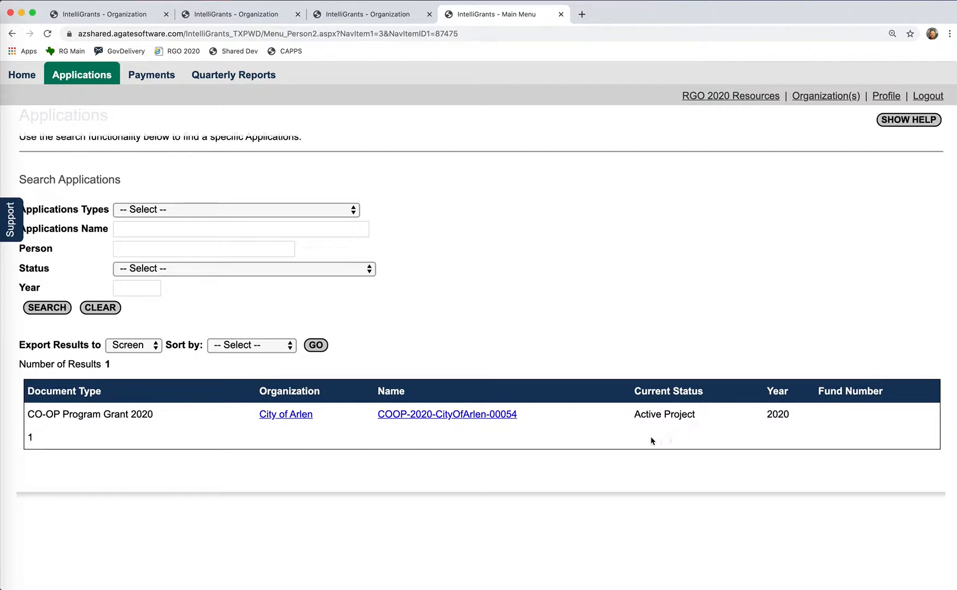
# Open the City of Arlen CO-OP Program Grant 2020 application and review its list of forms.
pyautogui.moveTo(485, 415)
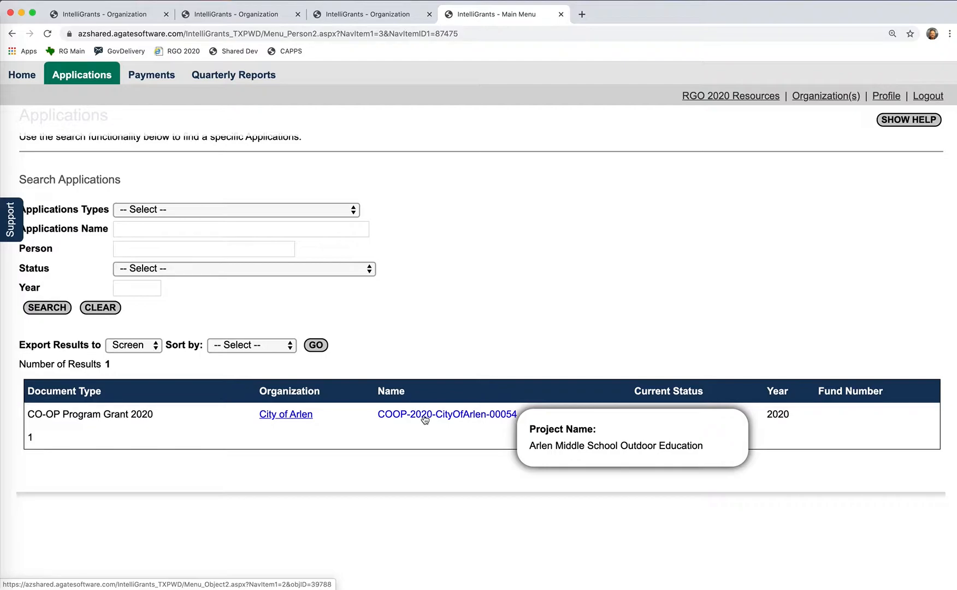
pyautogui.click(435, 418)
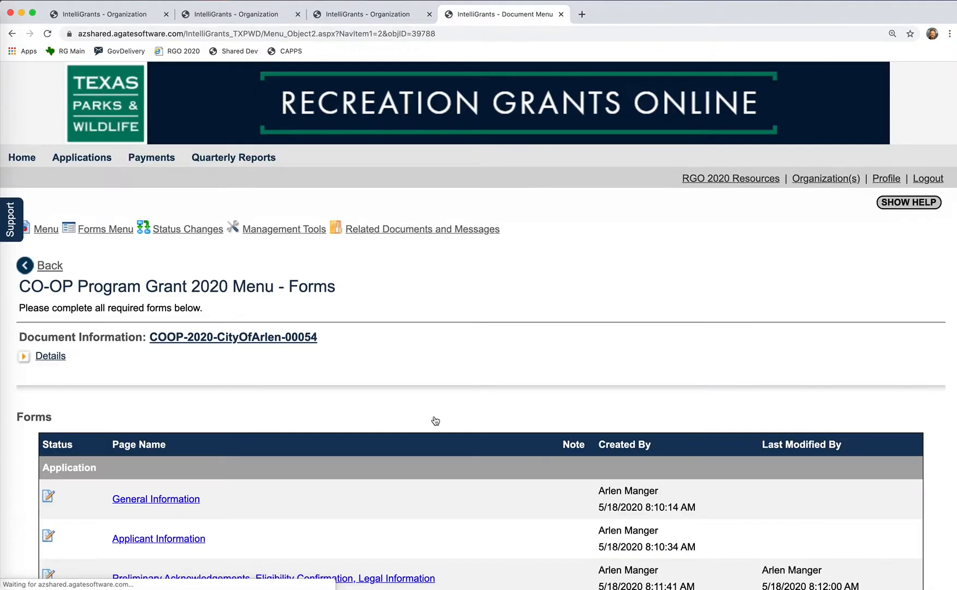
pyautogui.scroll(-3, 470, 383)
pyautogui.scroll(-2, 306, 518)
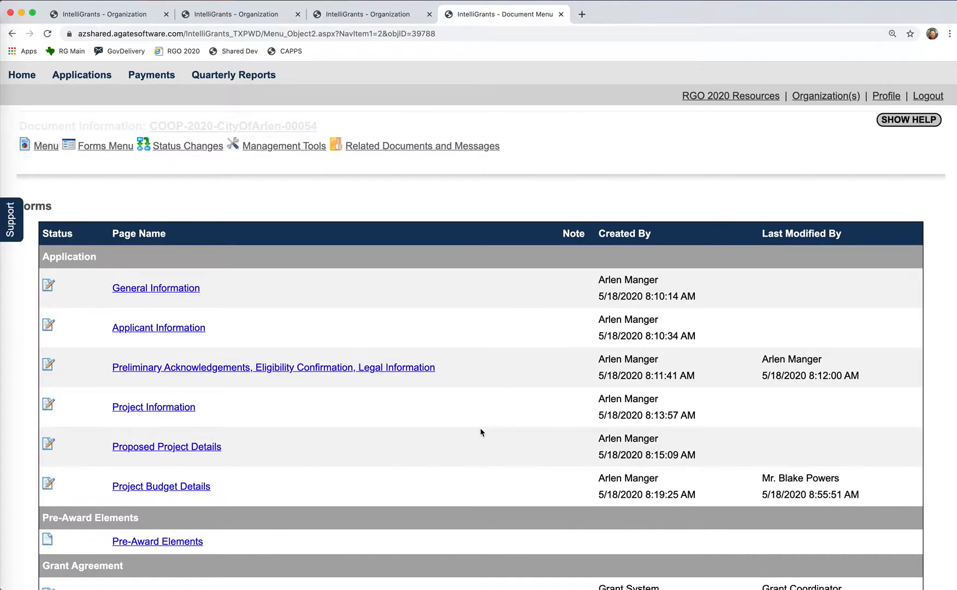
pyautogui.scroll(-1, 480, 432)
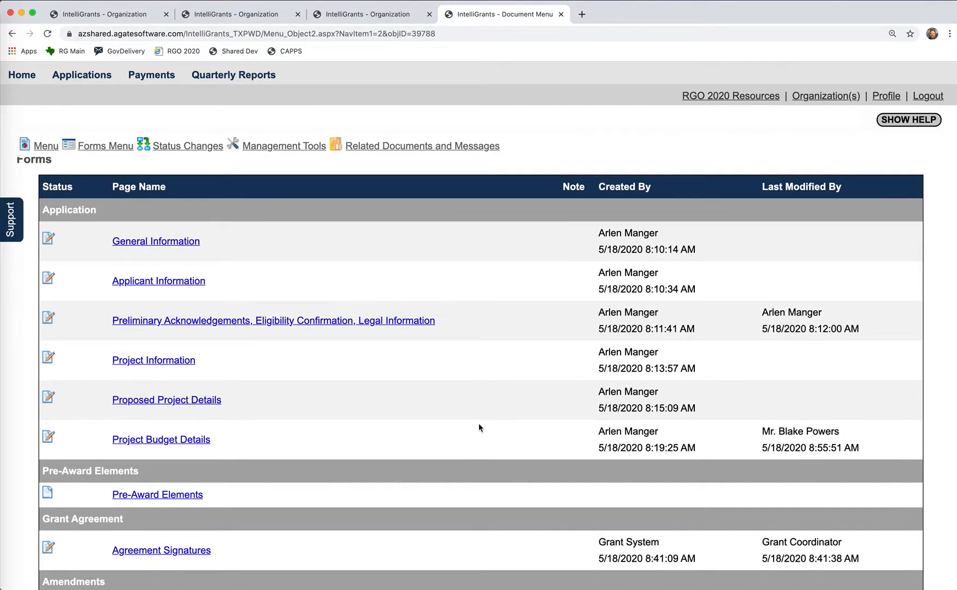
pyautogui.scroll(-1, 479, 428)
pyautogui.scroll(5, 480, 427)
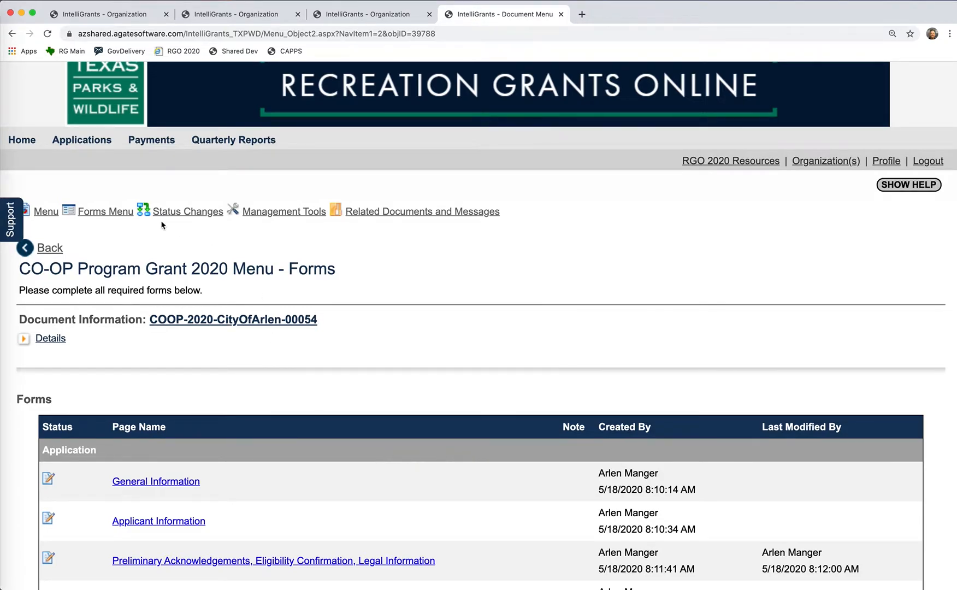
# Initiate a Payment/Reimbursement Request from the grant's related documents.
pyautogui.moveTo(97, 218)
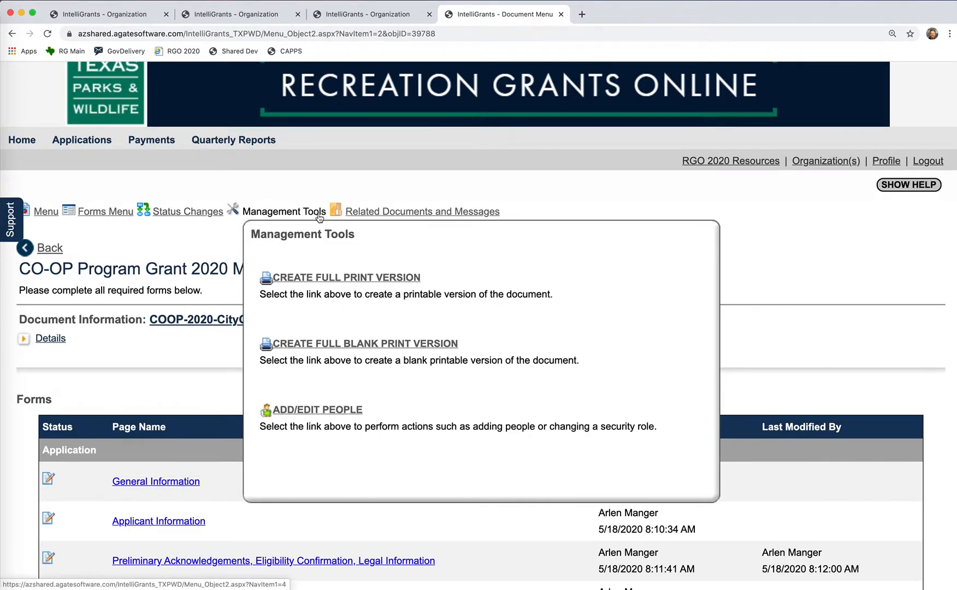
pyautogui.moveTo(371, 218)
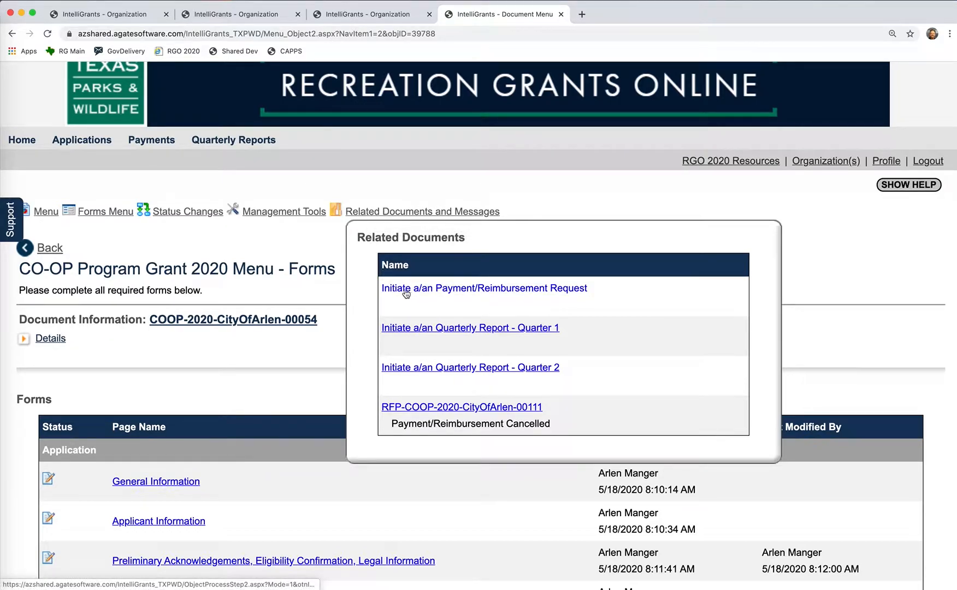
pyautogui.click(464, 295)
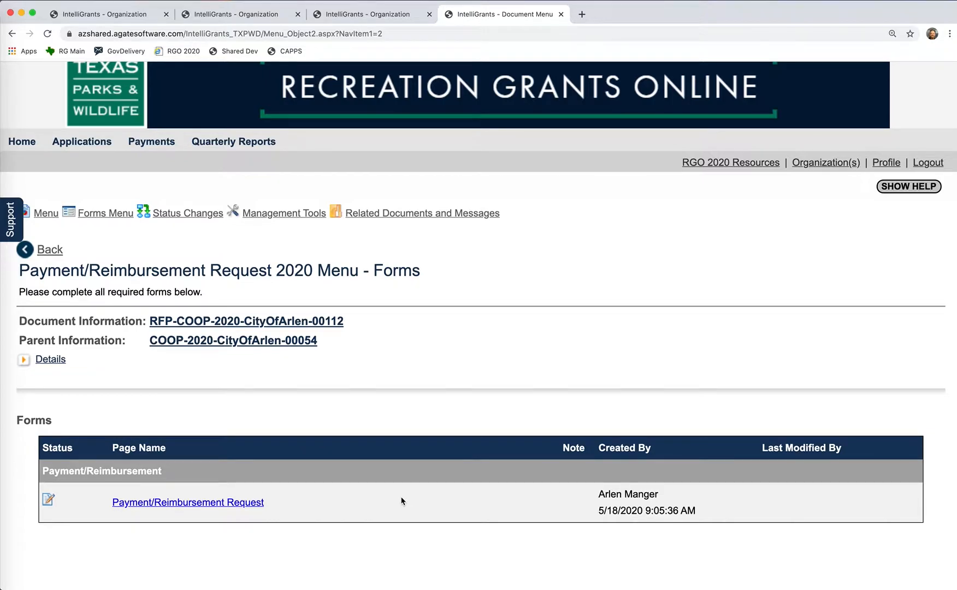
# Open the Payment/Reimbursement Request form and review its sponsor, project and award information.
pyautogui.click(169, 506)
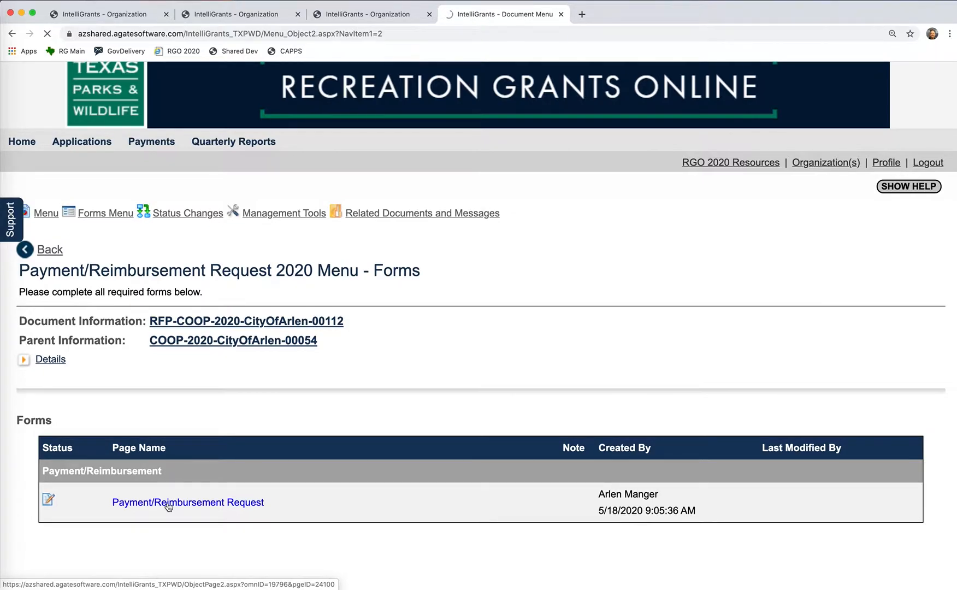
pyautogui.scroll(-1, 380, 451)
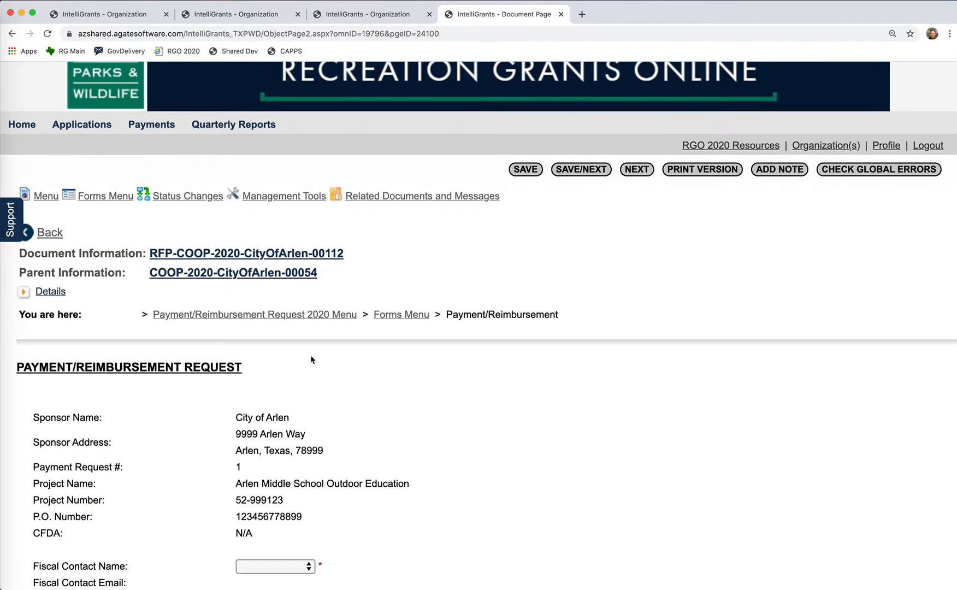
pyautogui.scroll(-2, 416, 387)
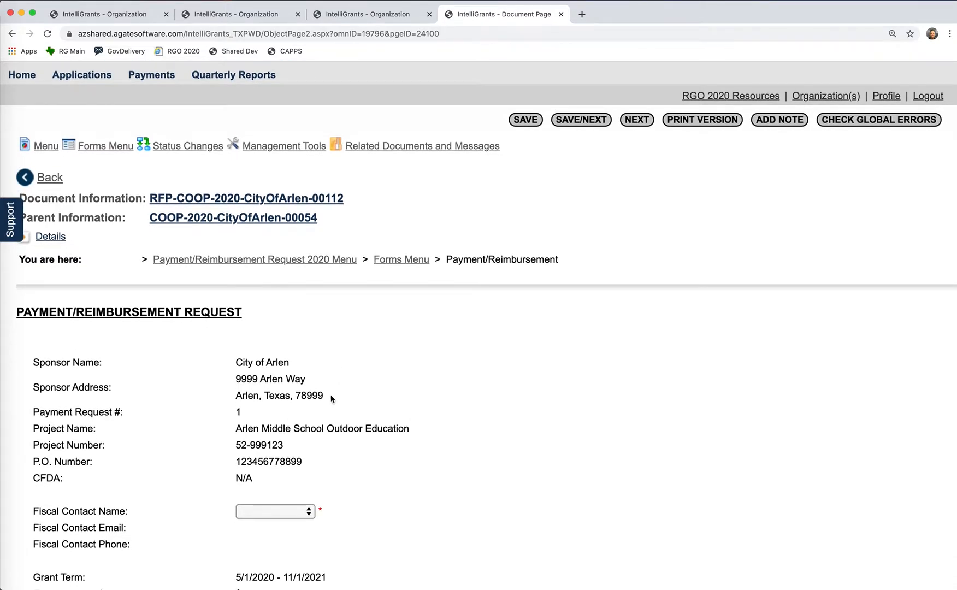
pyautogui.scroll(-3, 297, 410)
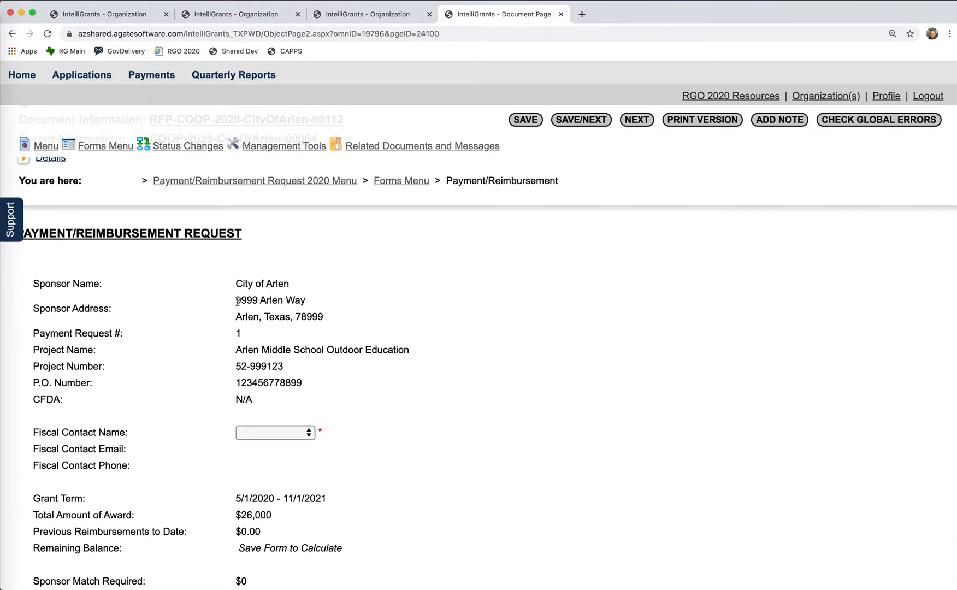
pyautogui.scroll(-2, 238, 306)
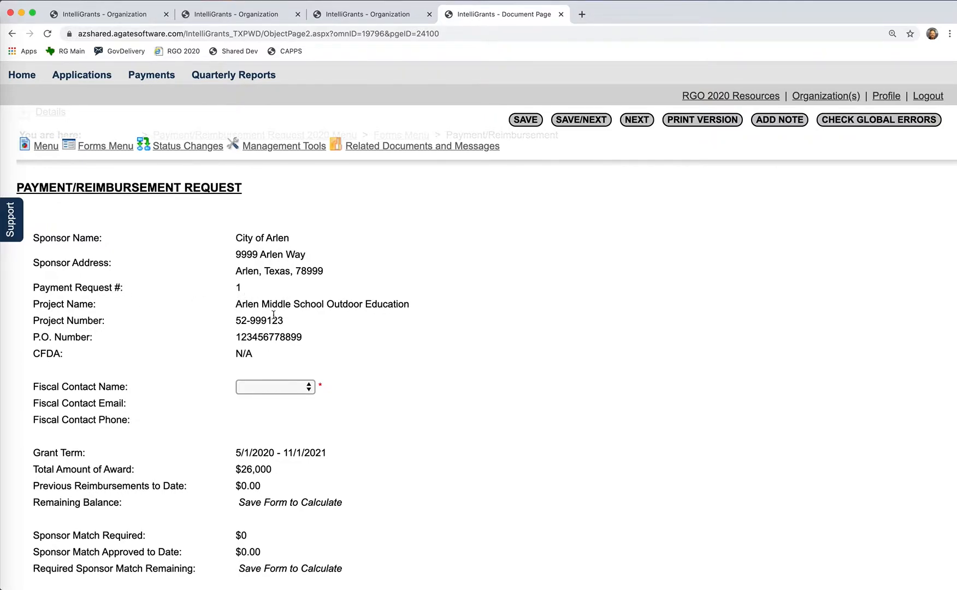
pyautogui.scroll(-1, 402, 341)
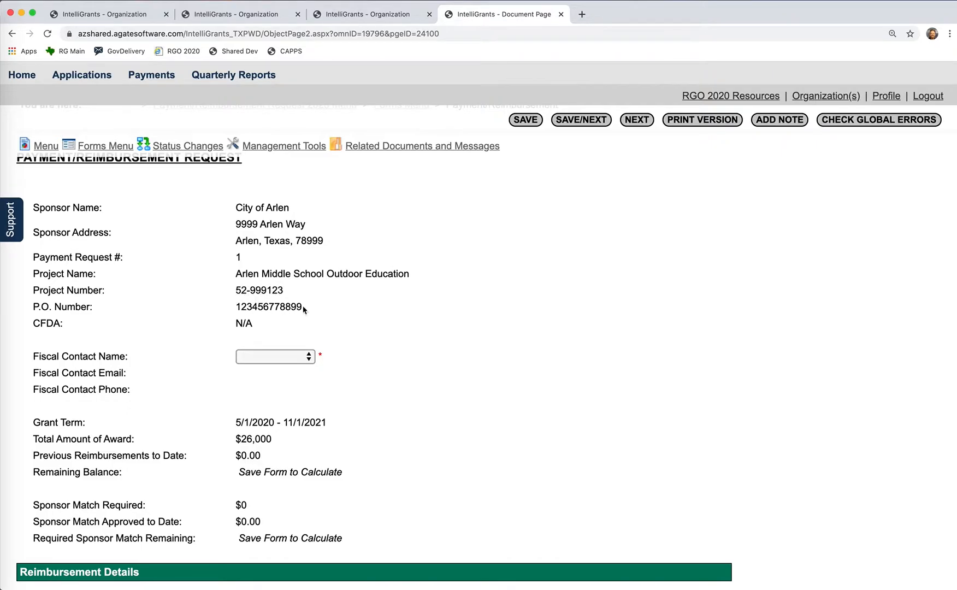
pyautogui.scroll(-1, 470, 352)
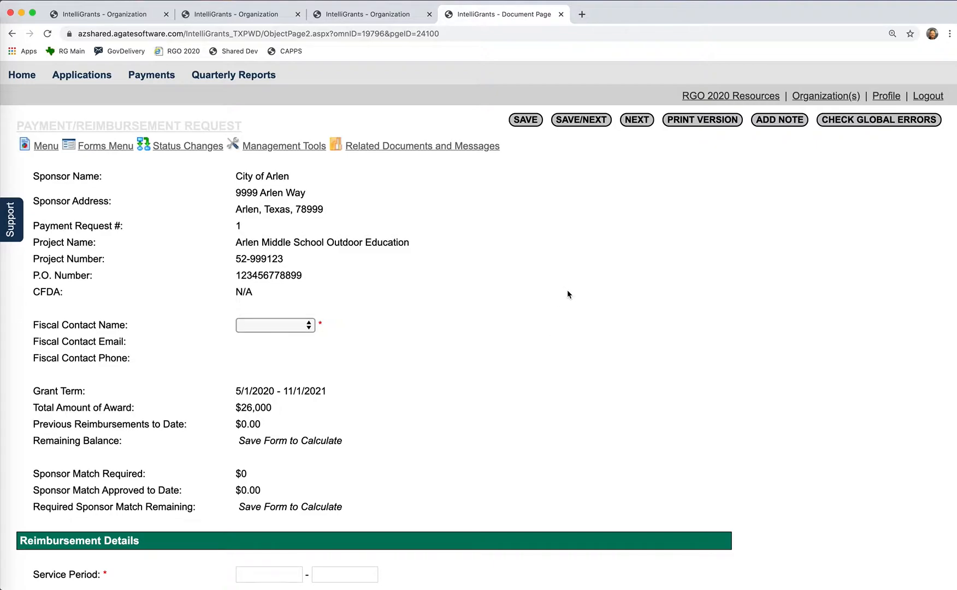
# Select the available fiscal contact for the reimbursement request and save the form.
pyautogui.click(310, 327)
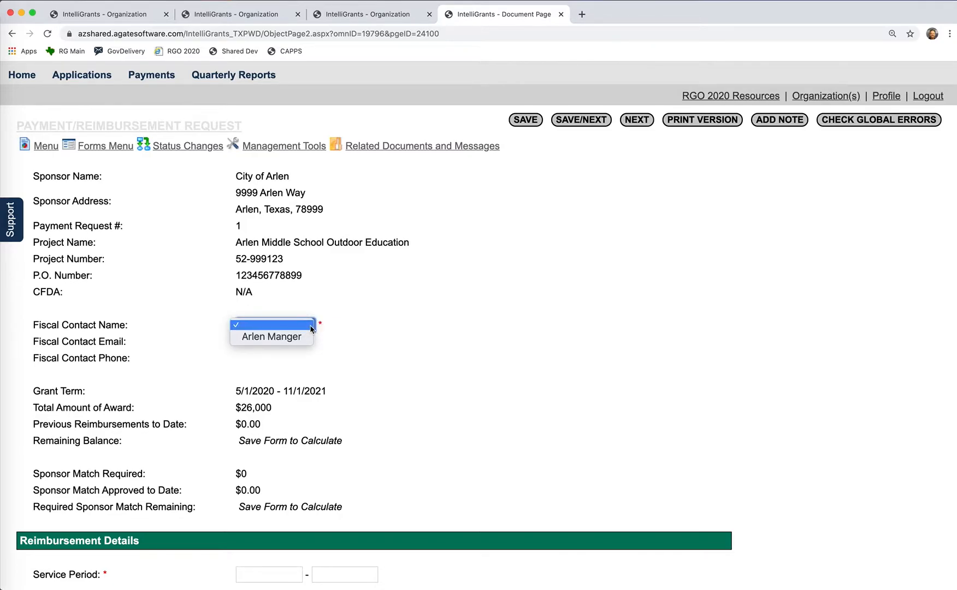
pyautogui.click(294, 337)
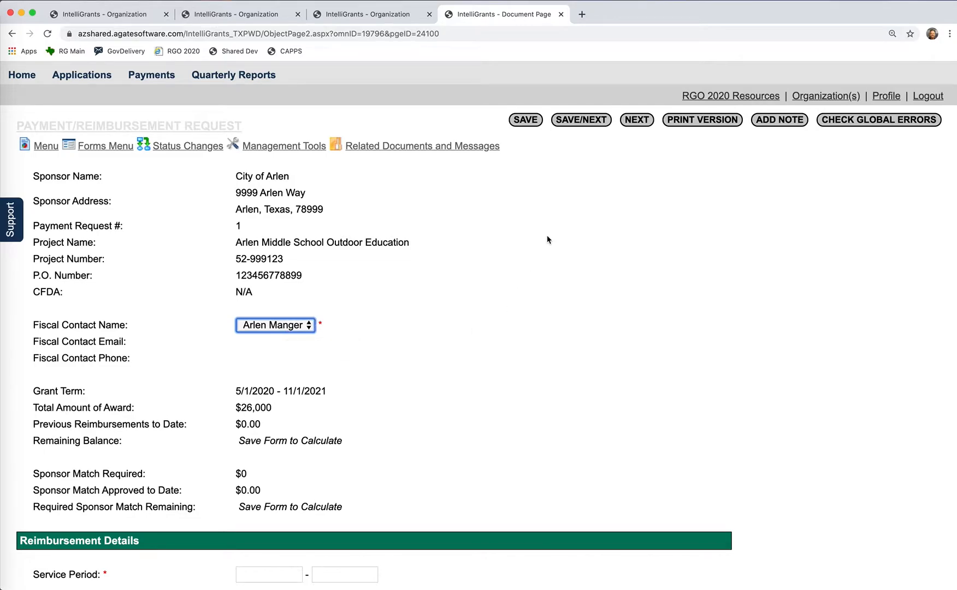
pyautogui.click(523, 120)
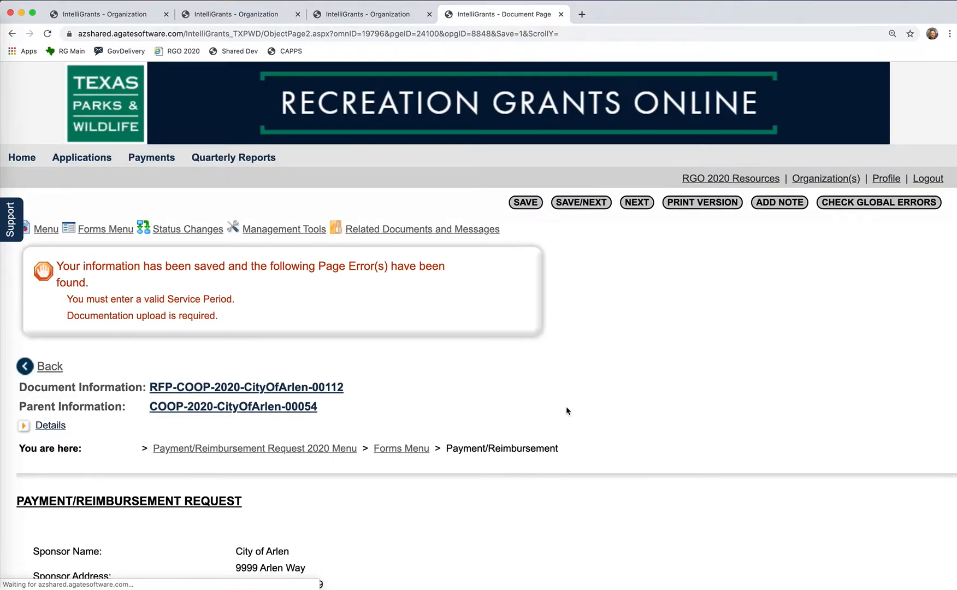
# Check the Reimbursement Details section, and switch to City of Arlen.pdf in Acrobat to examine the approved budget line items.
pyautogui.scroll(-4, 567, 407)
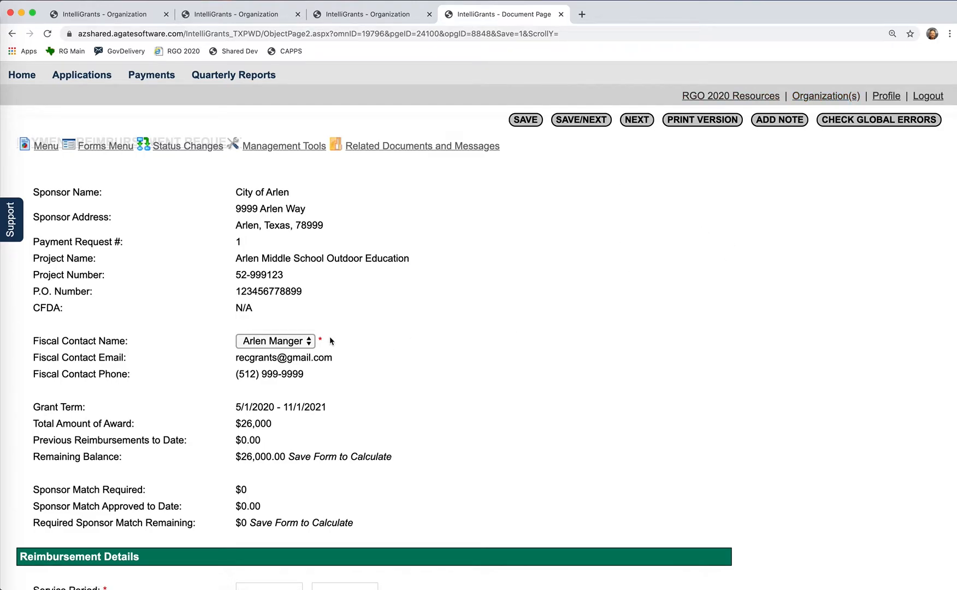
pyautogui.scroll(-3, 539, 341)
pyautogui.scroll(-10, 539, 342)
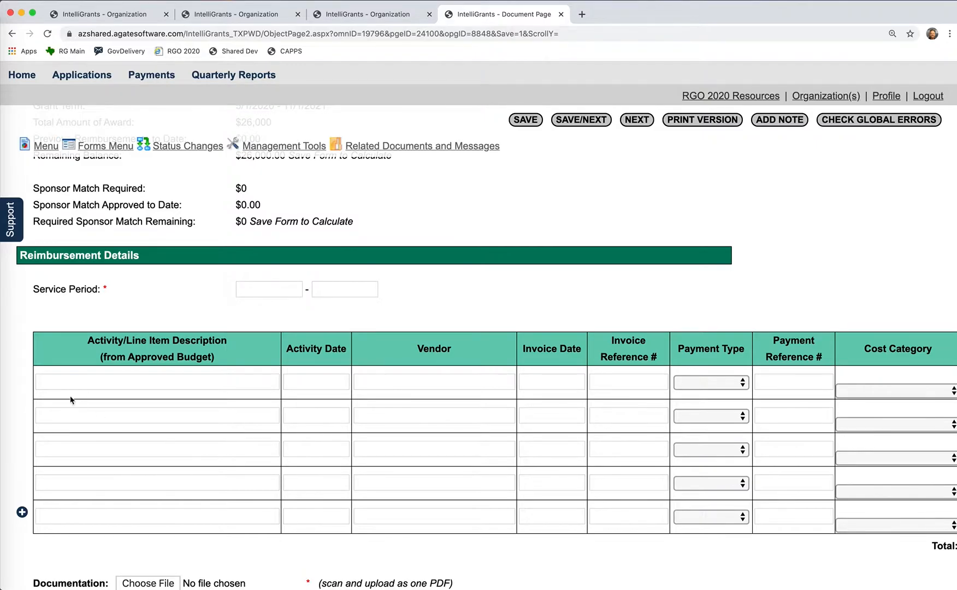
pyautogui.click(3, 382)
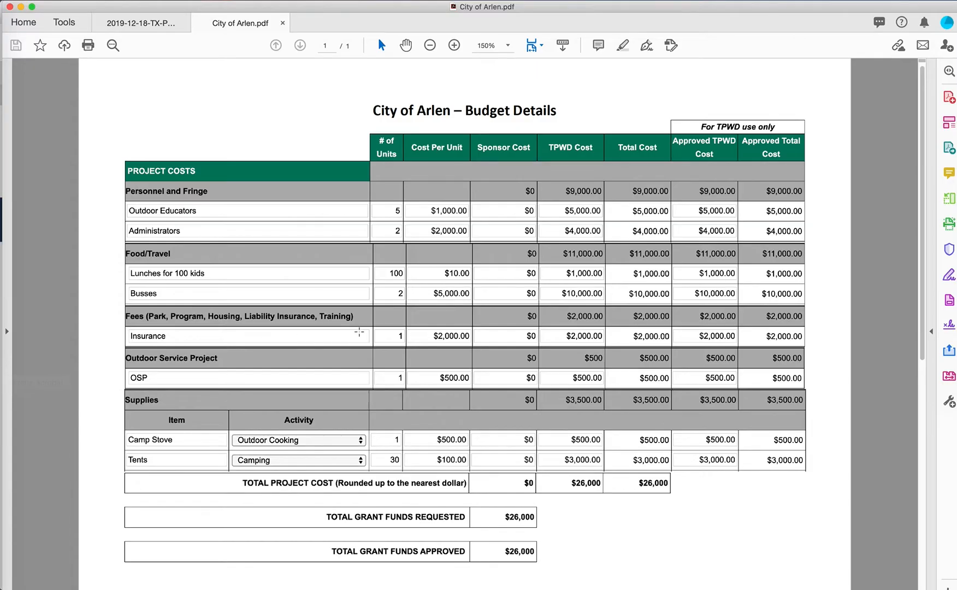
pyautogui.scroll(-1, 336, 328)
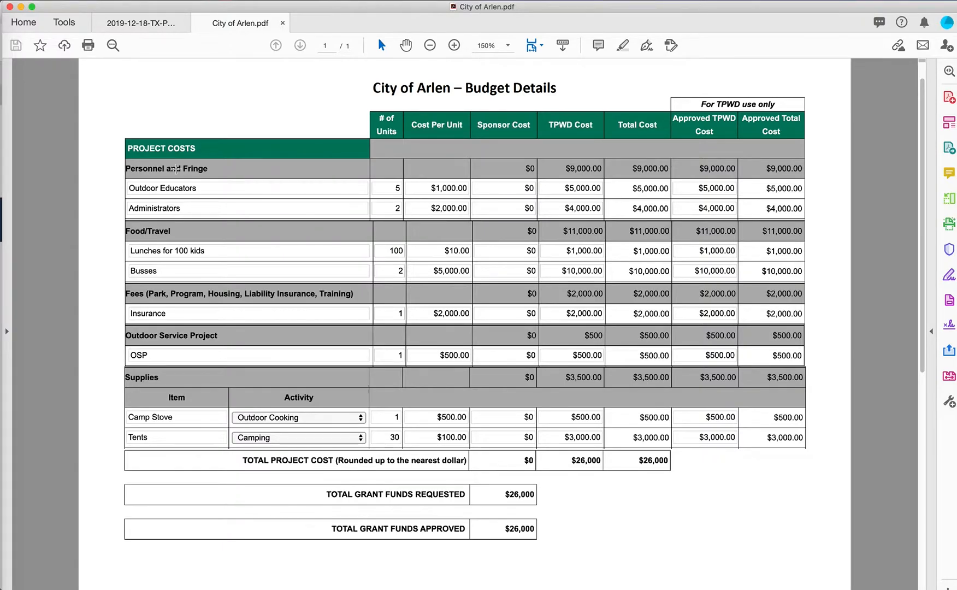
# Examine the approved Personnel and Fringe costs in City of Arlen.pdf, and return to the browser form to review the award balance and sponsor match.
pyautogui.click(439, 212)
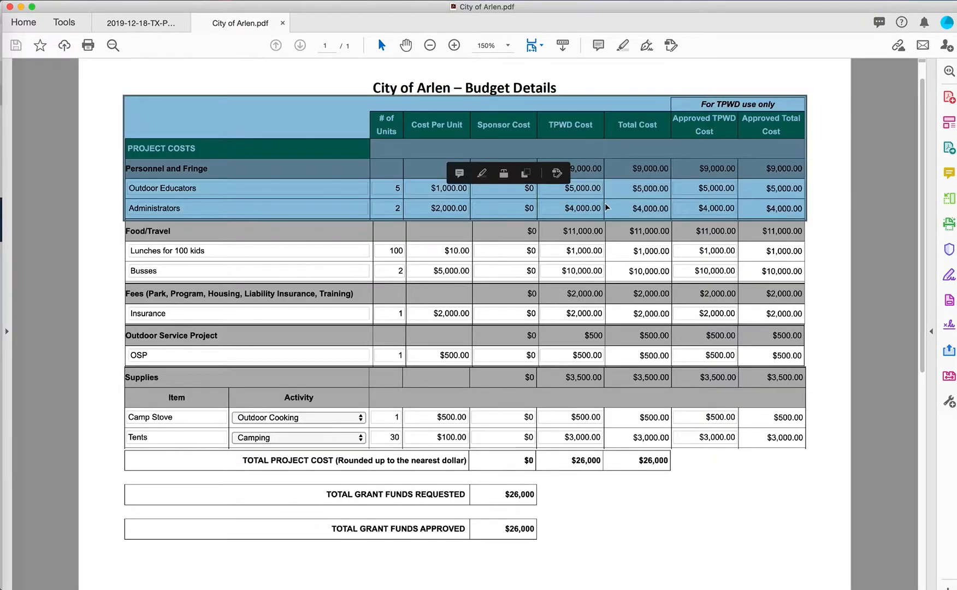
pyautogui.click(831, 194)
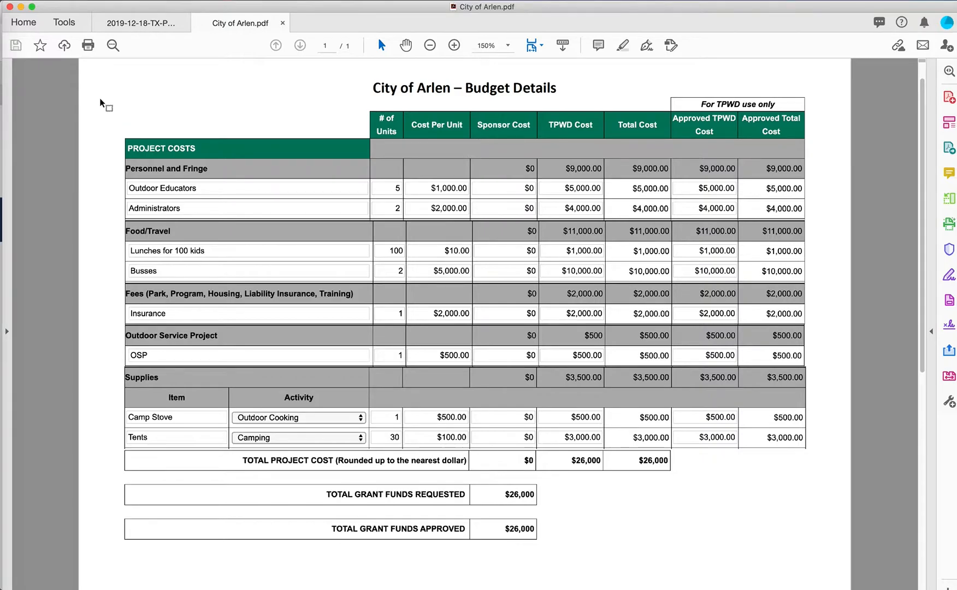
pyautogui.click(21, 8)
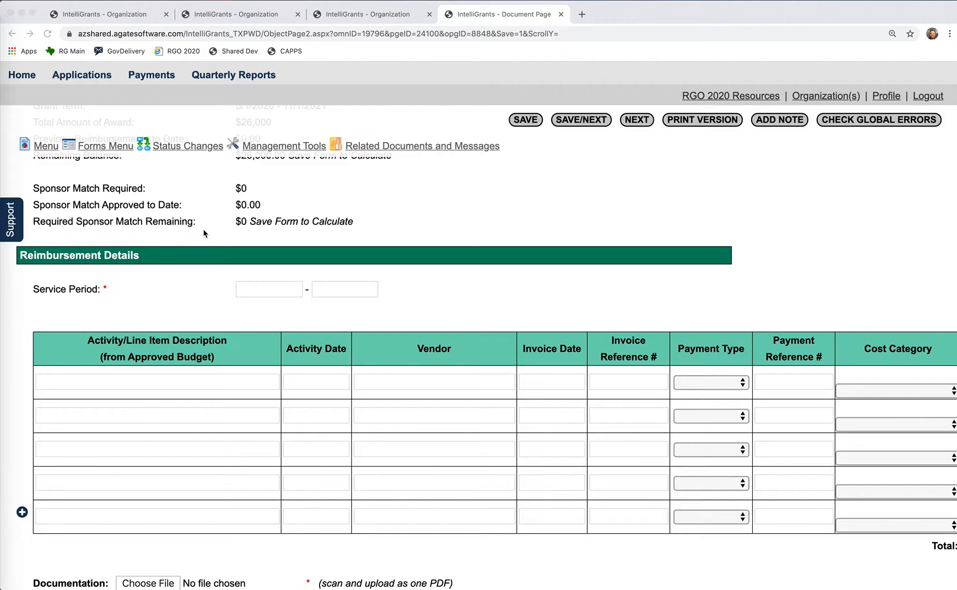
pyautogui.scroll(1, 343, 261)
pyautogui.scroll(5, 343, 261)
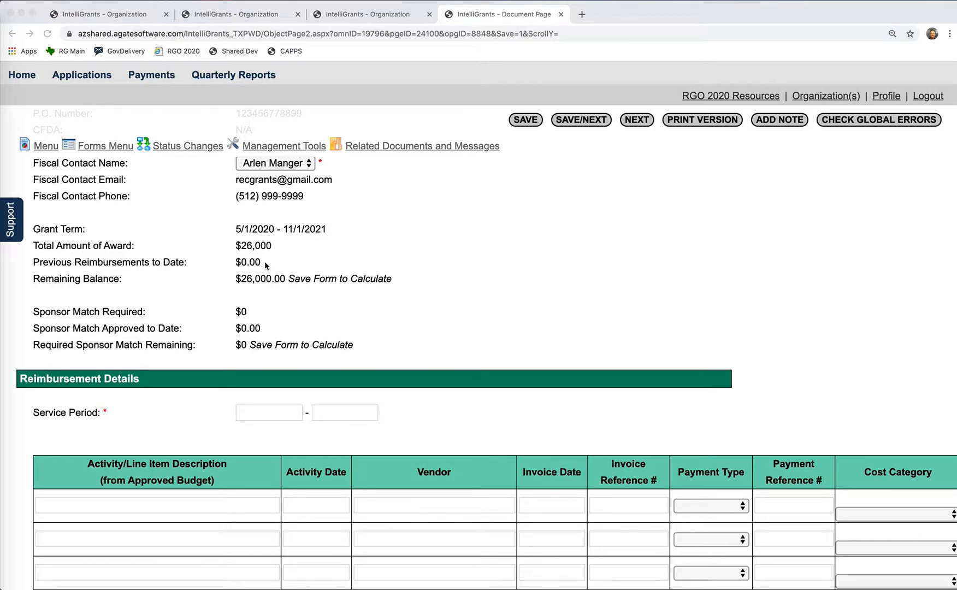
pyautogui.scroll(1, 266, 265)
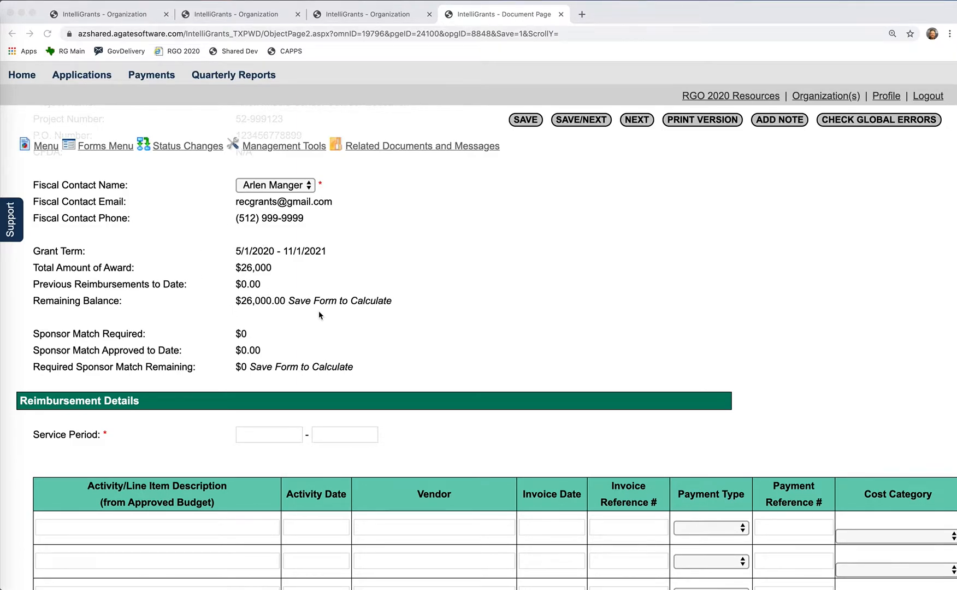
pyautogui.scroll(-2, 472, 294)
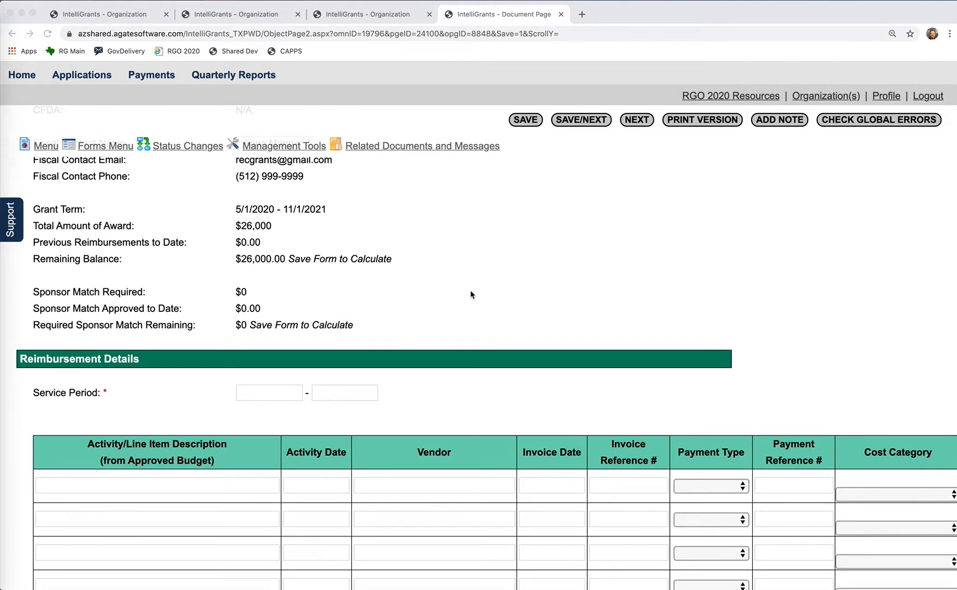
pyautogui.scroll(-5, 471, 294)
# Set the service period in Reimbursement Details from 05/01/2020 to 05/30/2020.
pyautogui.click(277, 294)
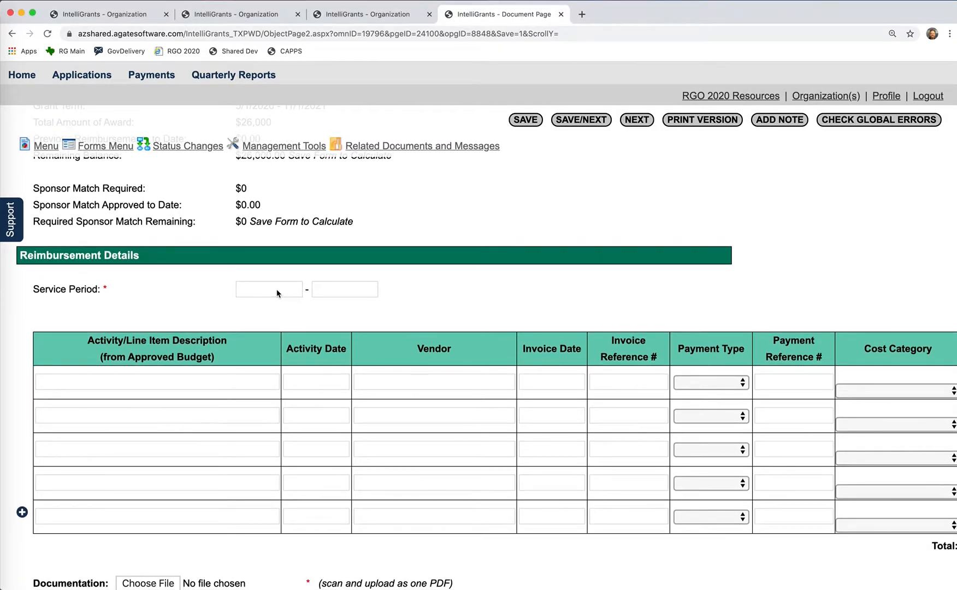
pyautogui.click(260, 290)
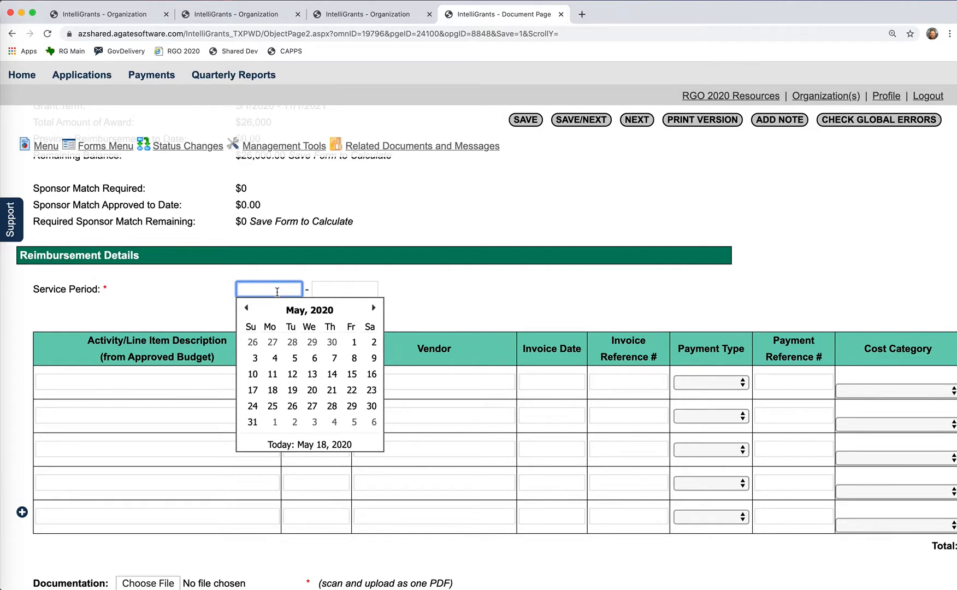
pyautogui.click(354, 342)
pyautogui.click(325, 289)
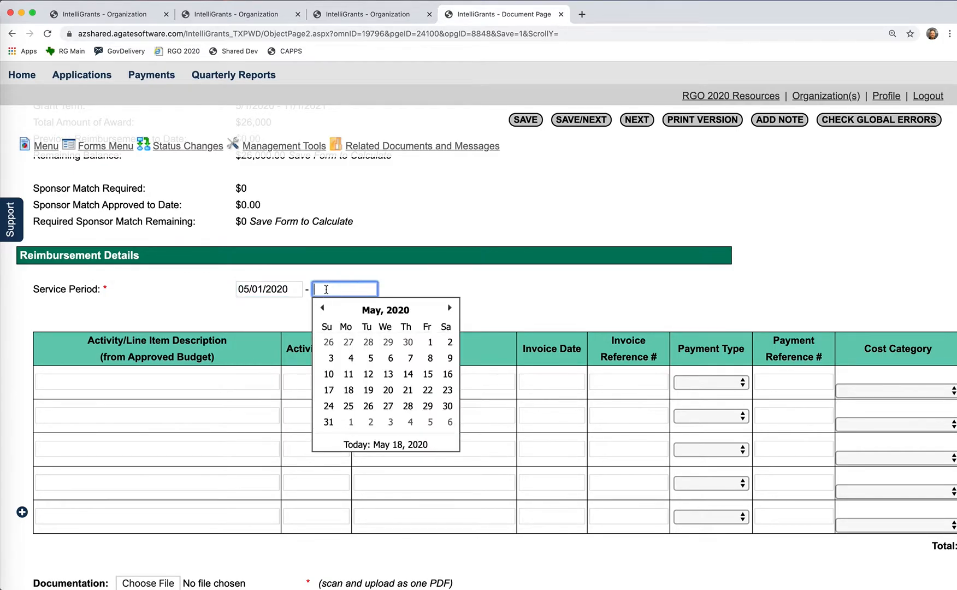
pyautogui.click(446, 406)
# Describe the first reimbursement line item as Seed Money Request with an activity date of 05/15/2020.
pyautogui.click(100, 380)
pyautogui.write('Se')
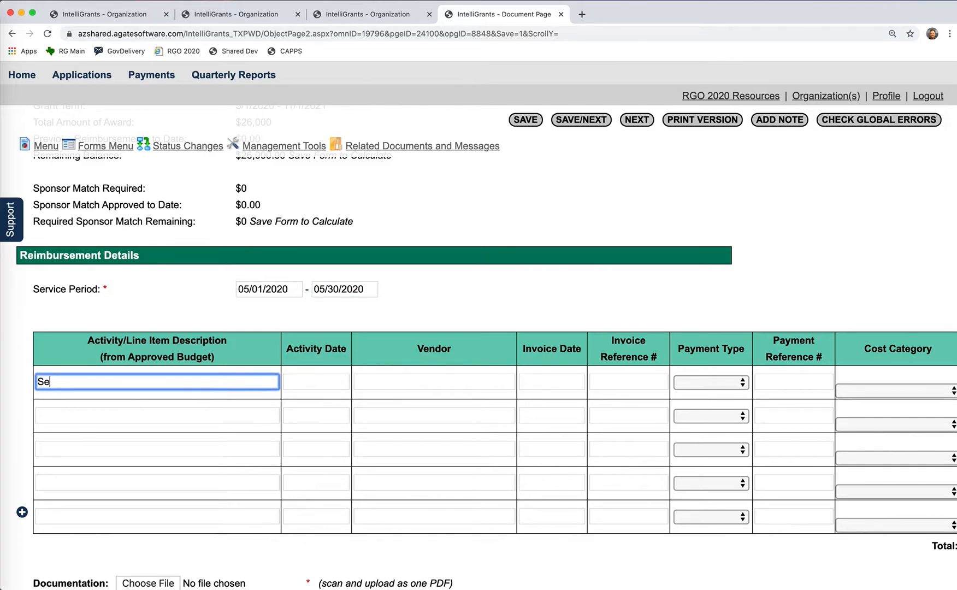
pyautogui.write('ed Money Request')
pyautogui.click(311, 384)
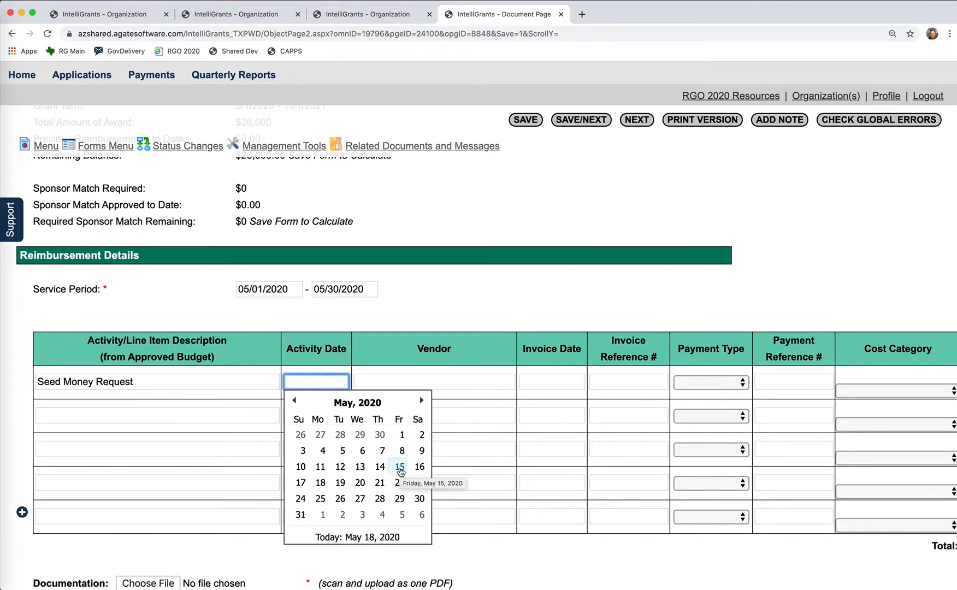
pyautogui.click(400, 467)
# Set the first line item's invoice date to 05/15/2020 and enter Seed Money as its vendor.
pyautogui.click(410, 382)
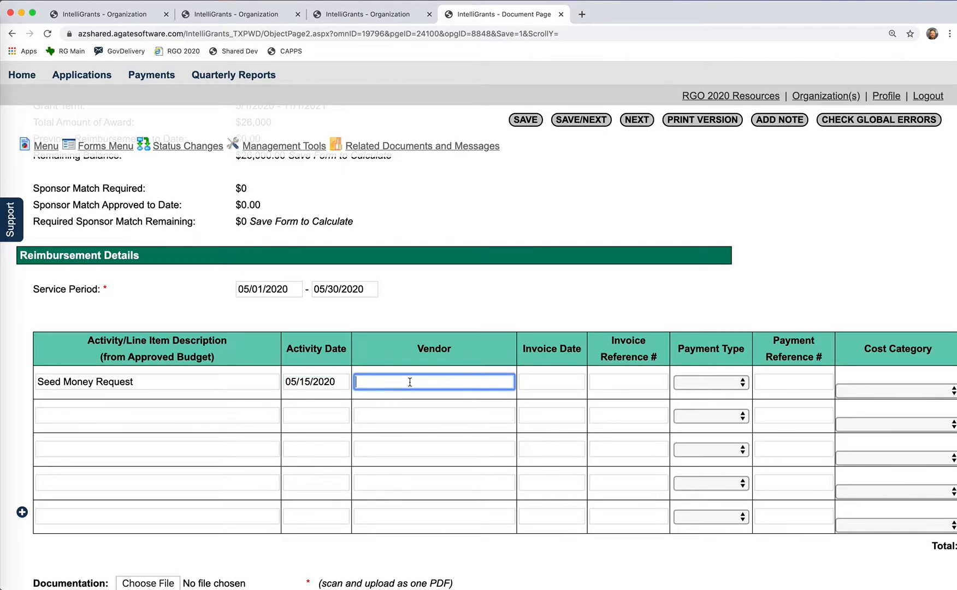
pyautogui.click(544, 381)
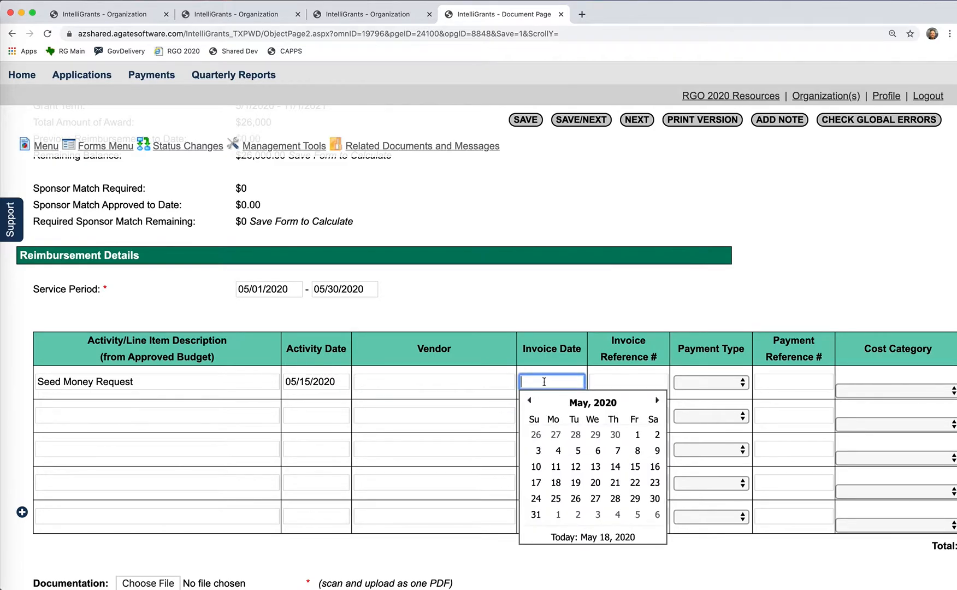
pyautogui.click(634, 467)
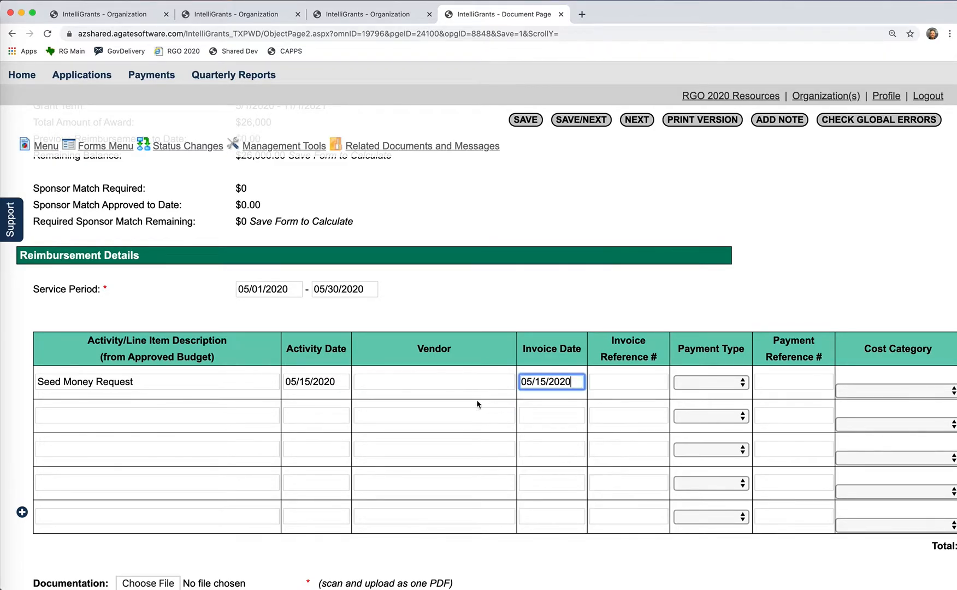
pyautogui.click(429, 382)
pyautogui.write('Seed ')
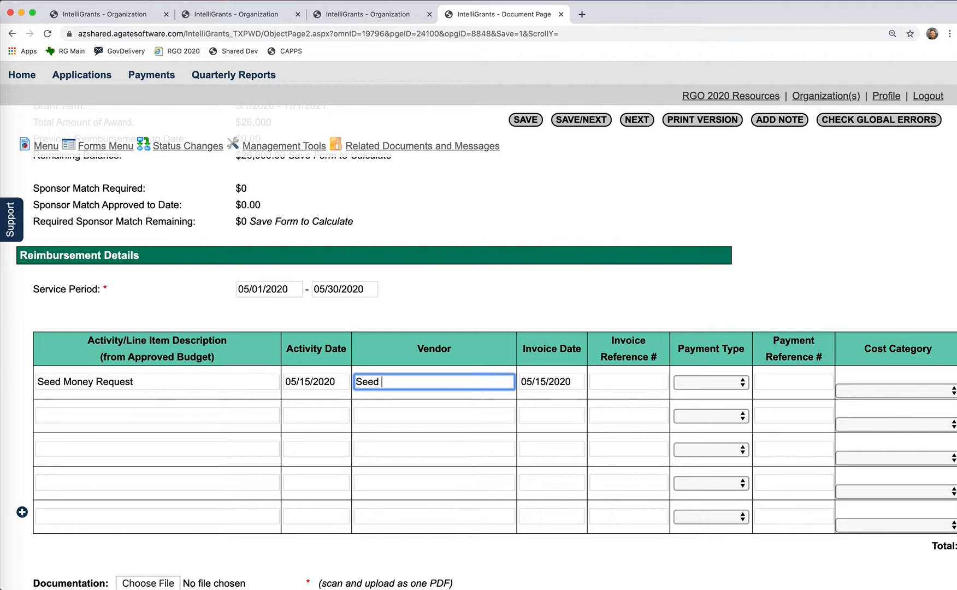
pyautogui.write('Money')
# Choose Seed Money as the payment type for the first line item.
pyautogui.scroll(-1, 508, 446)
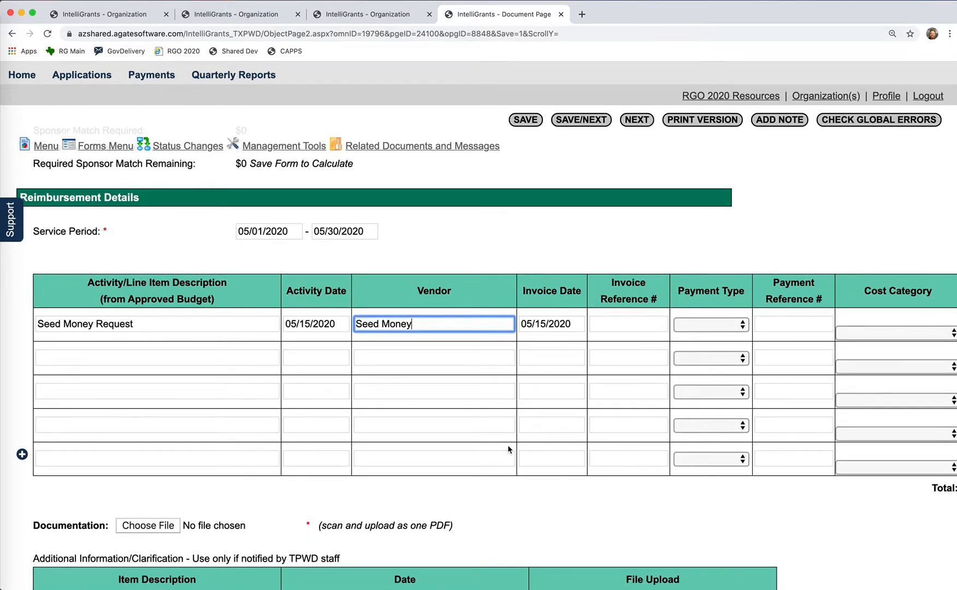
pyautogui.click(696, 327)
pyautogui.click(704, 334)
pyautogui.hscroll(1, 621, 457)
pyautogui.hscroll(1, 620, 457)
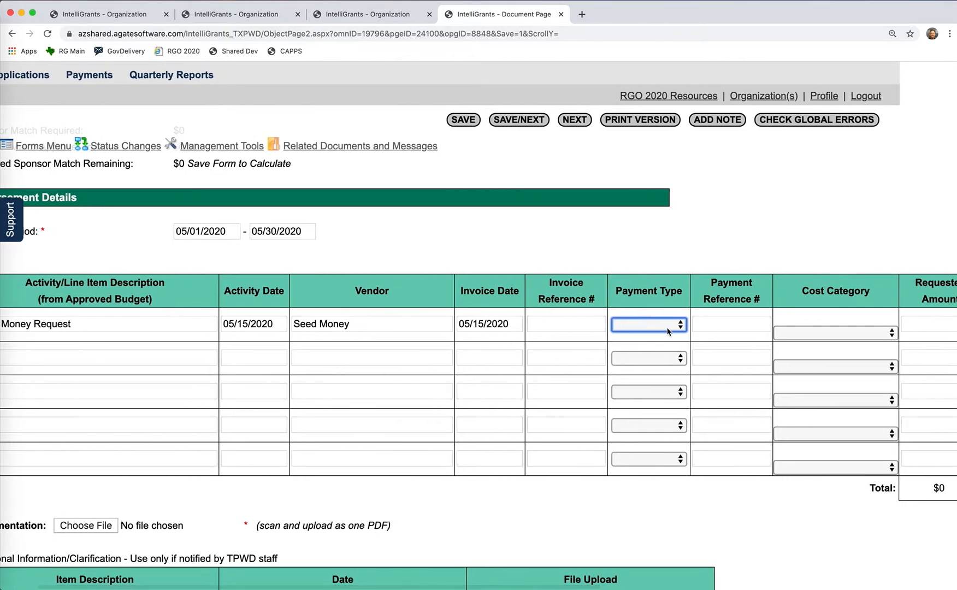
pyautogui.click(667, 327)
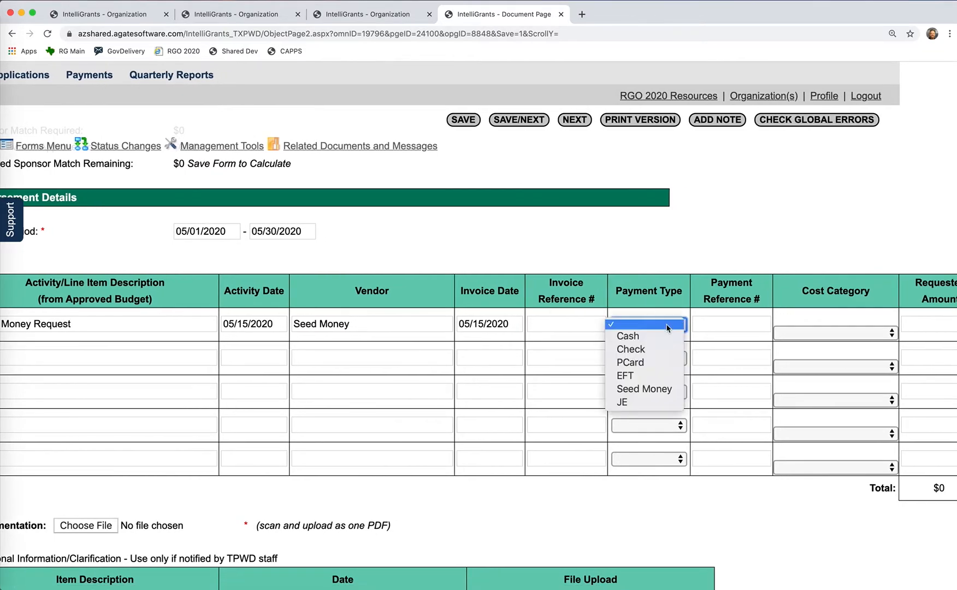
pyautogui.click(654, 390)
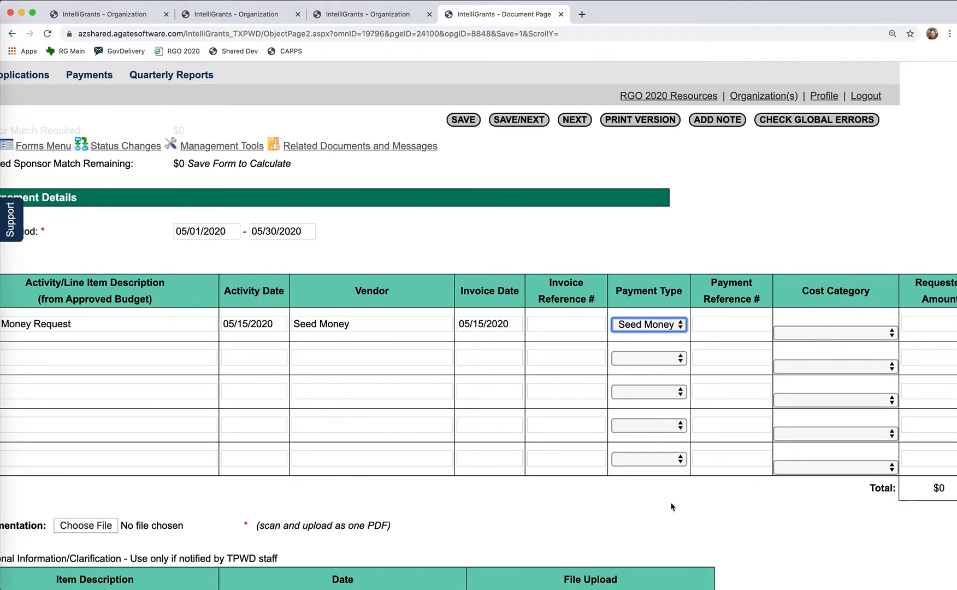
# Attach Test.pdf from the Documents folder as the request's documentation.
pyautogui.hscroll(-2, 672, 507)
pyautogui.scroll(-3, 672, 507)
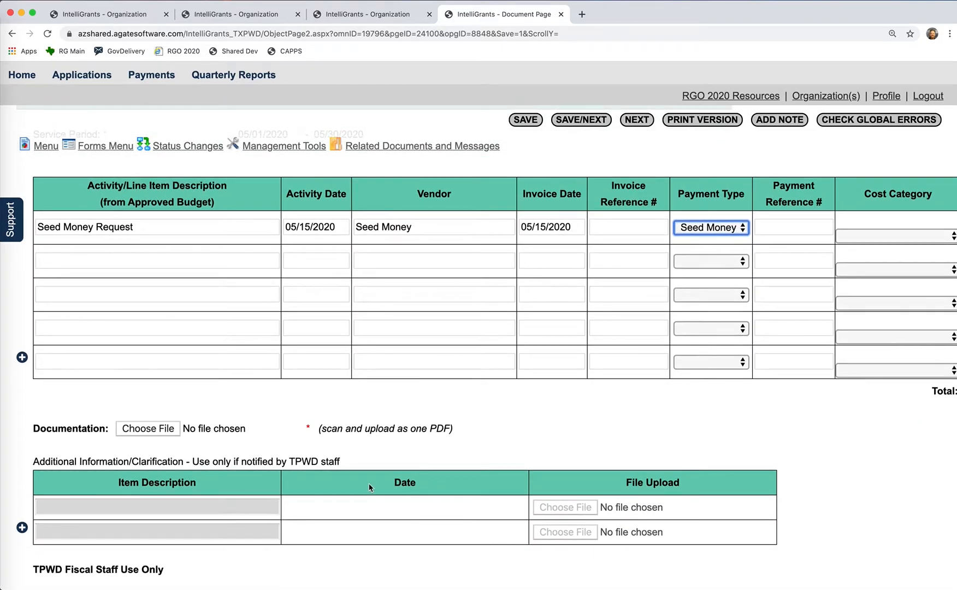
pyautogui.click(162, 433)
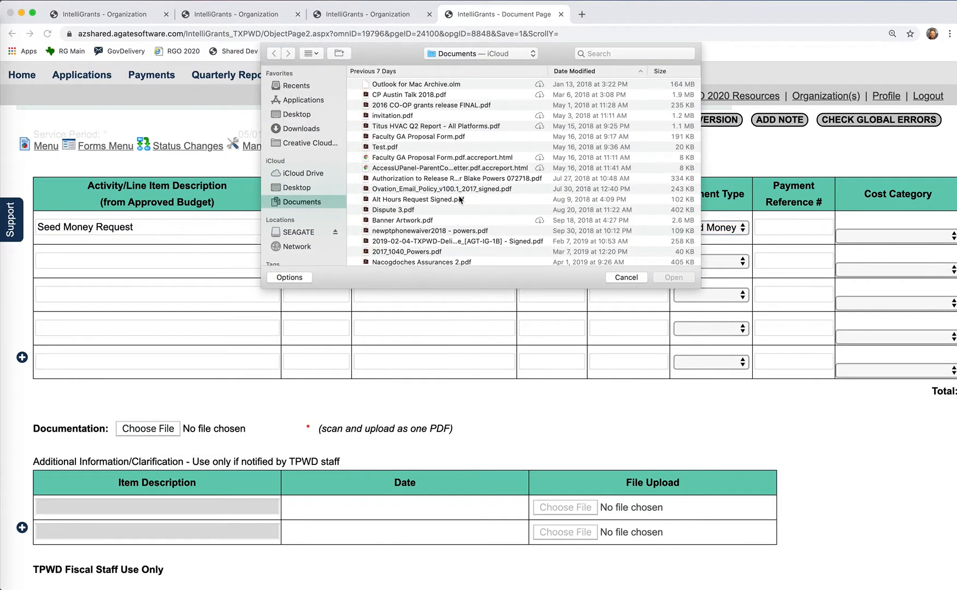
pyautogui.scroll(-5, 459, 199)
pyautogui.scroll(-4, 459, 200)
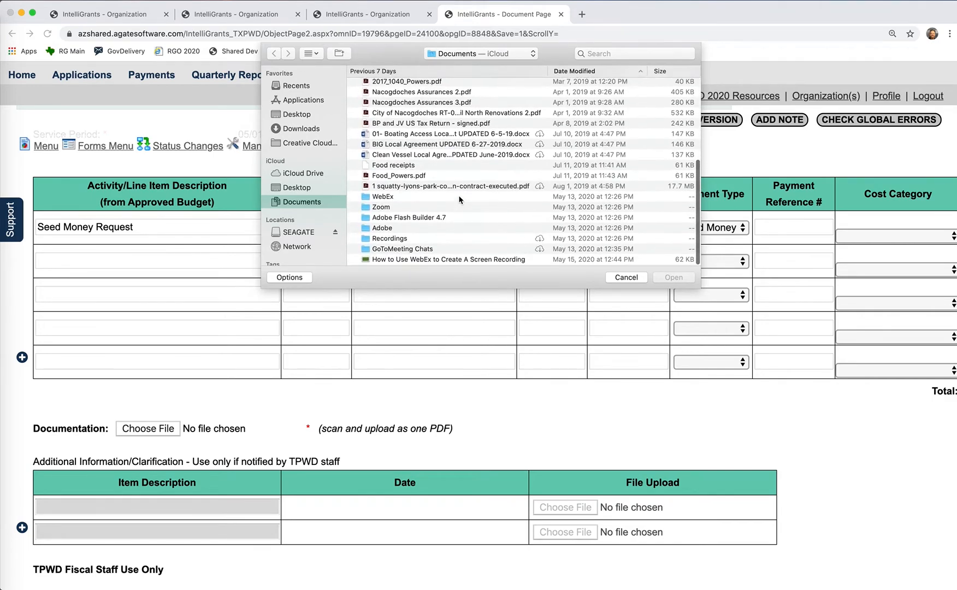
pyautogui.scroll(9, 459, 199)
pyautogui.click(388, 148)
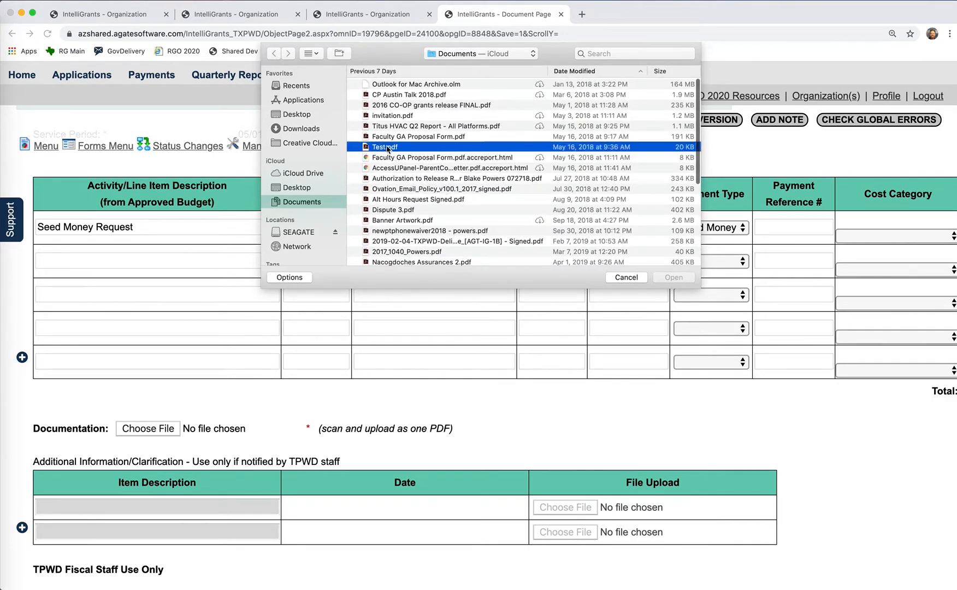
pyautogui.click(667, 277)
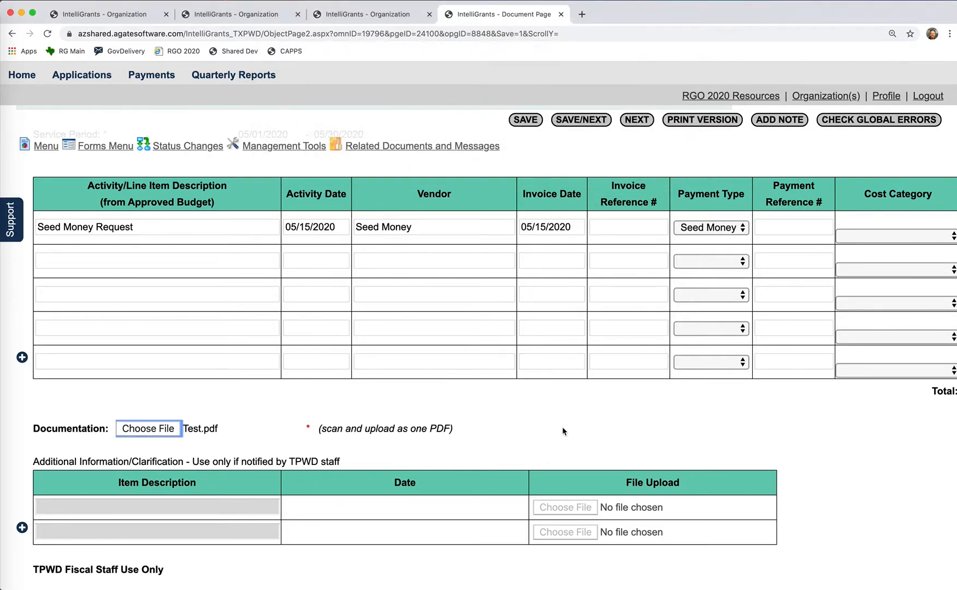
# Enter a requested amount of $2,600.00, sponsor retainage of $0.00 and sponsor match of $0.00 for the Seed Money Request line.
pyautogui.hscroll(5, 612, 284)
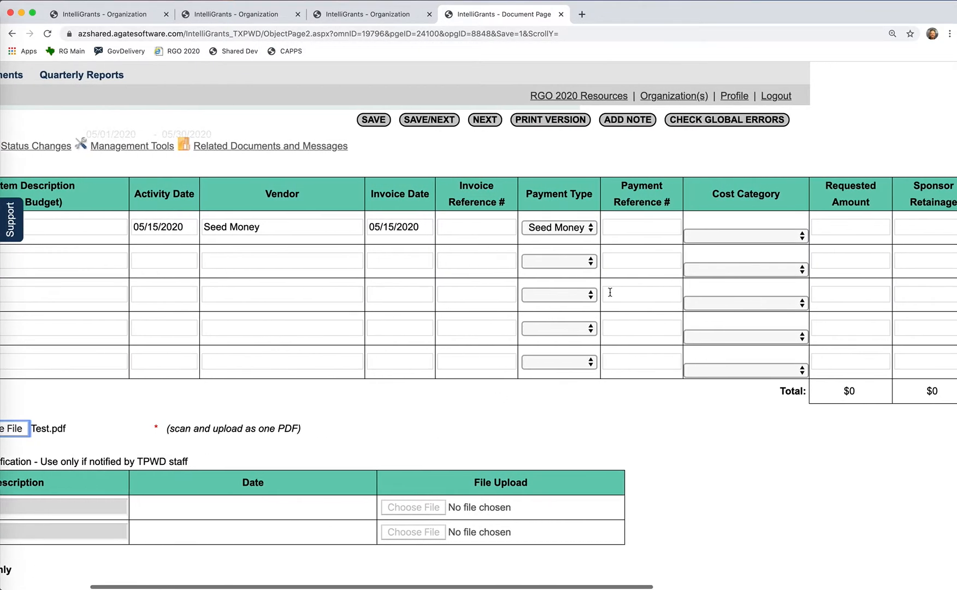
pyautogui.hscroll(-5, 458, 375)
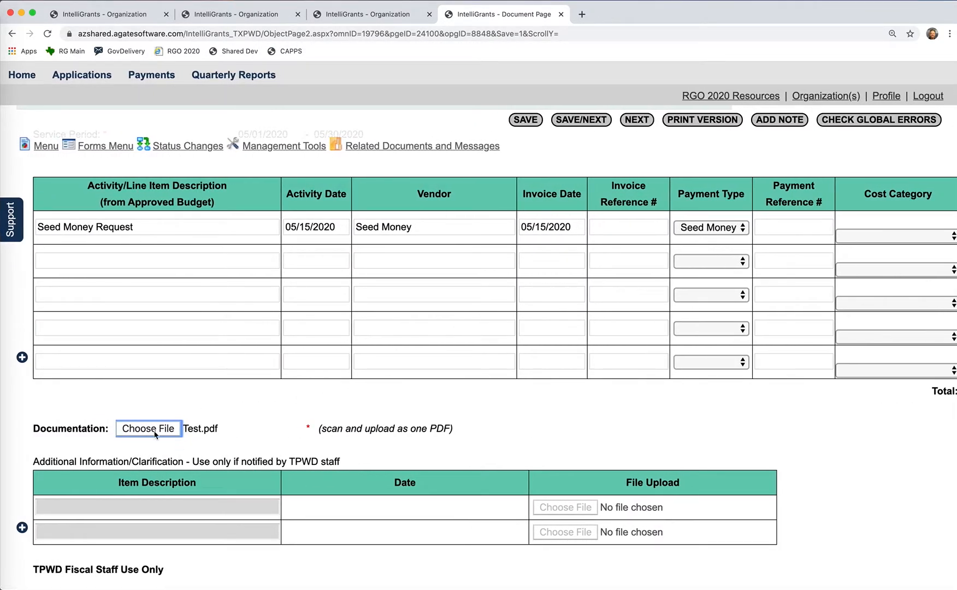
pyautogui.scroll(3, 215, 429)
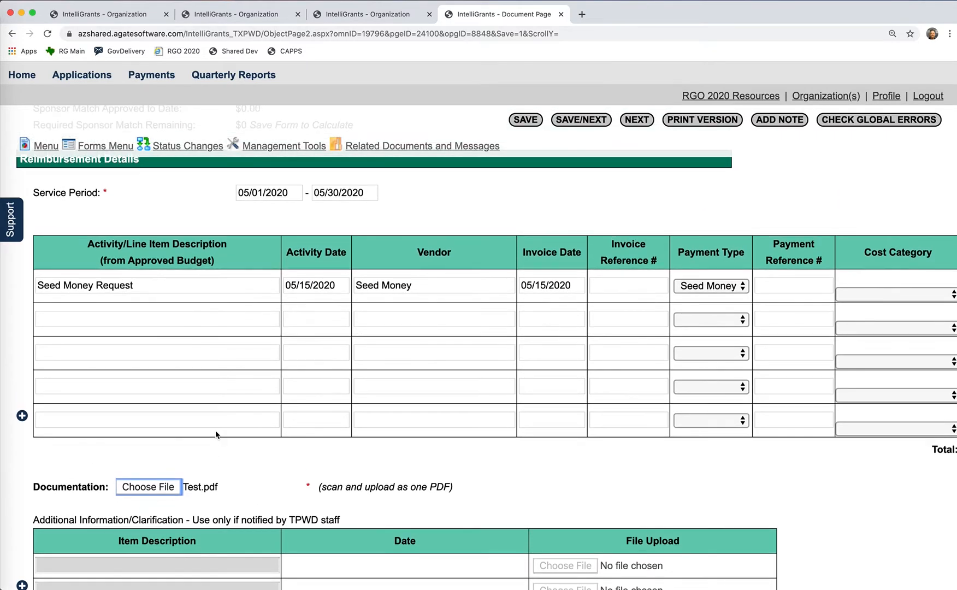
pyautogui.hscroll(10, 537, 294)
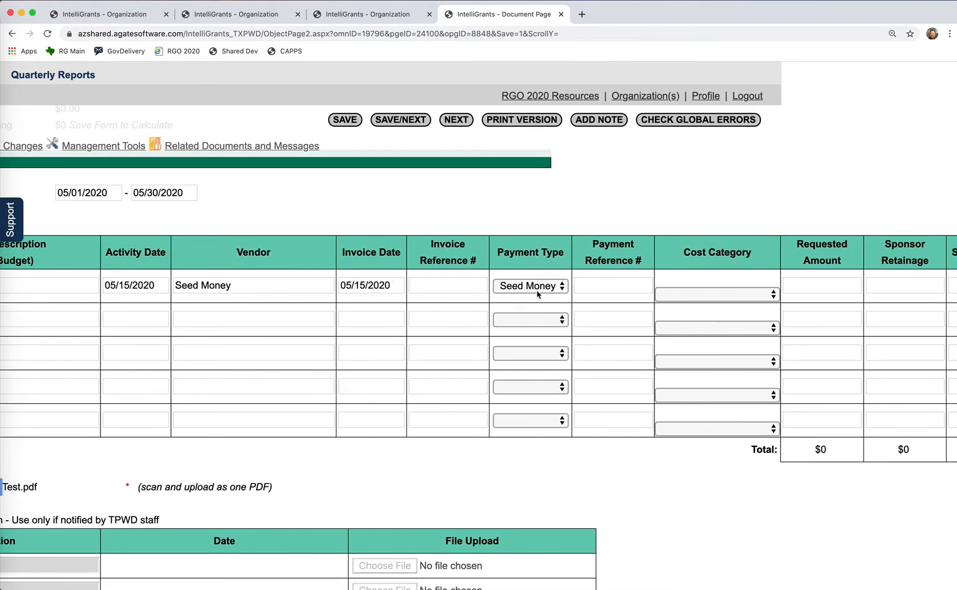
pyautogui.hscroll(8, 536, 289)
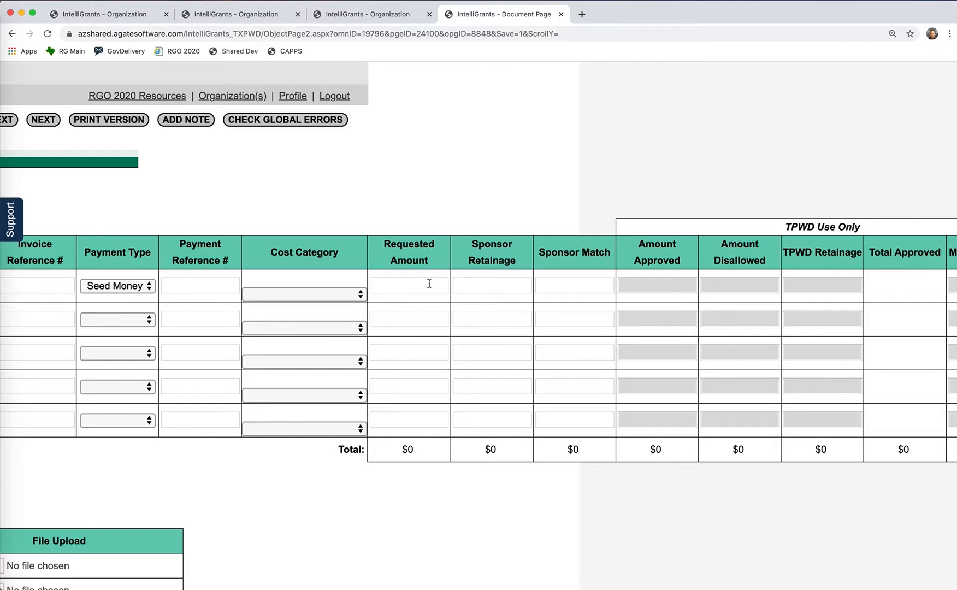
pyautogui.click(428, 284)
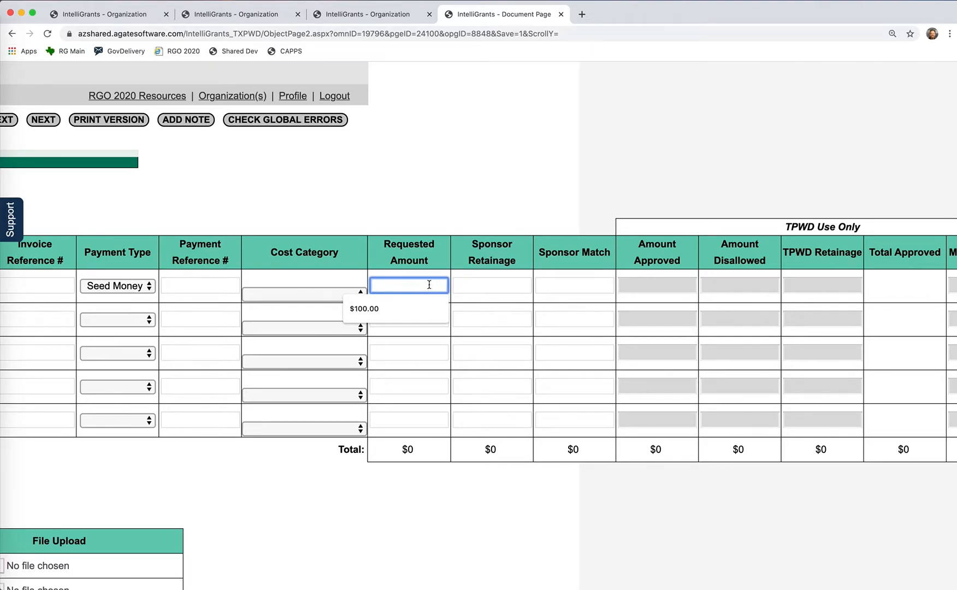
pyautogui.write('2600.00')
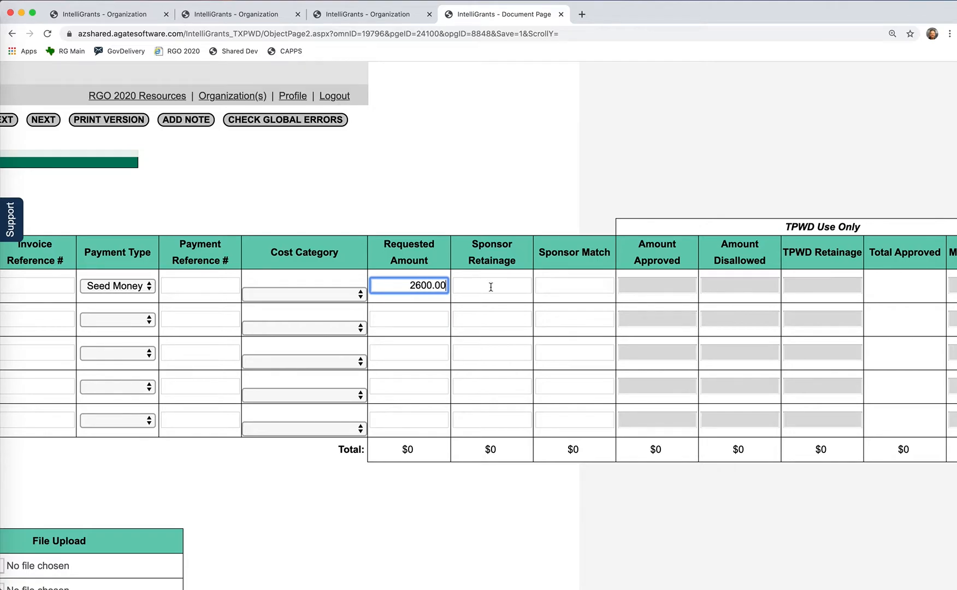
pyautogui.click(508, 288)
pyautogui.click(475, 310)
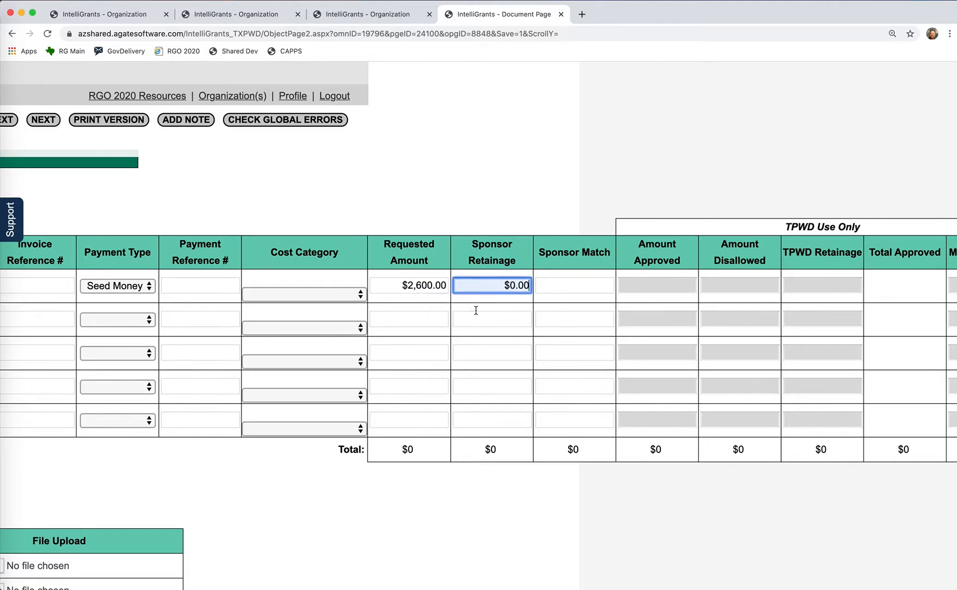
pyautogui.click(575, 289)
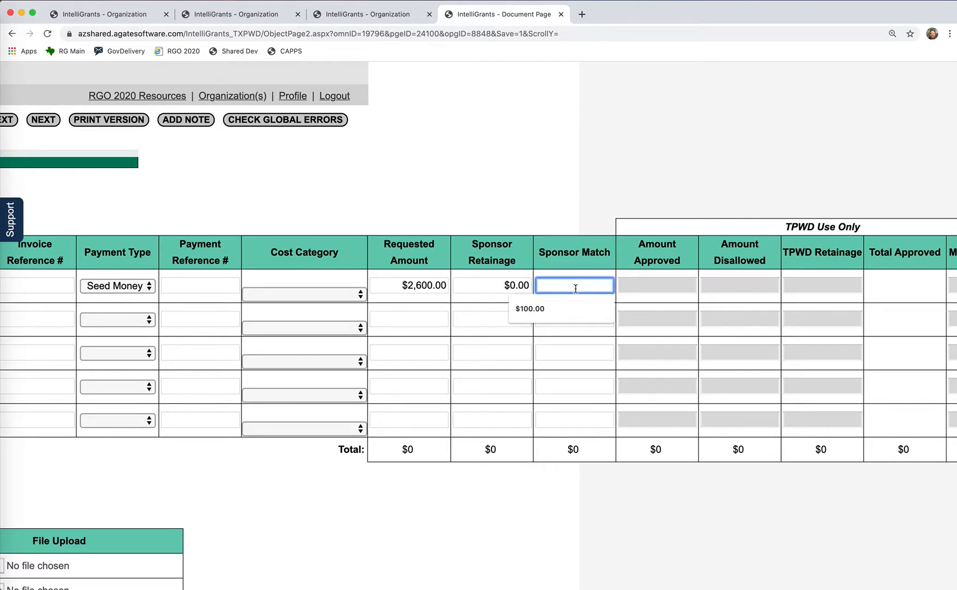
pyautogui.write('0')
pyautogui.click(470, 521)
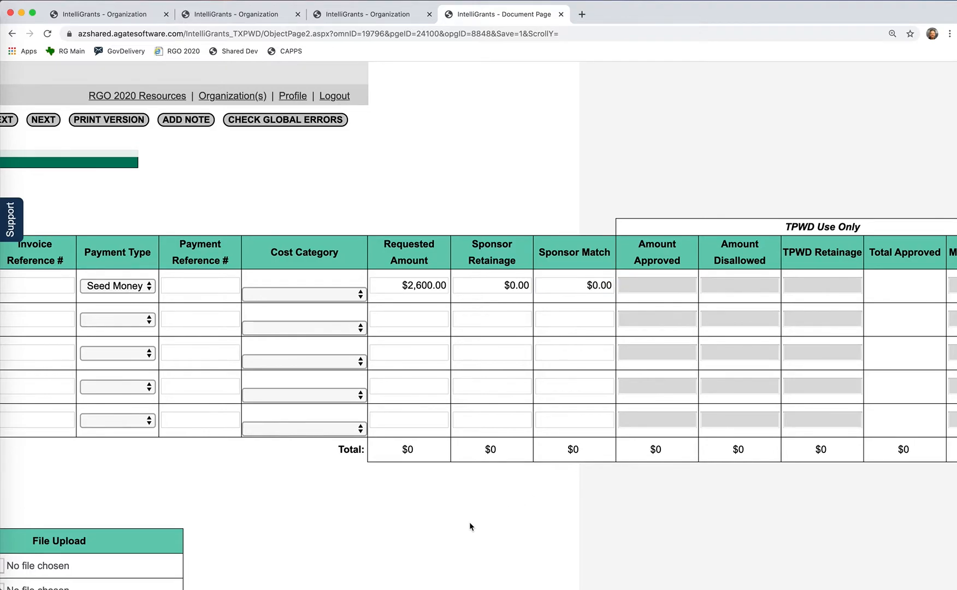
pyautogui.hscroll(-5, 330, 308)
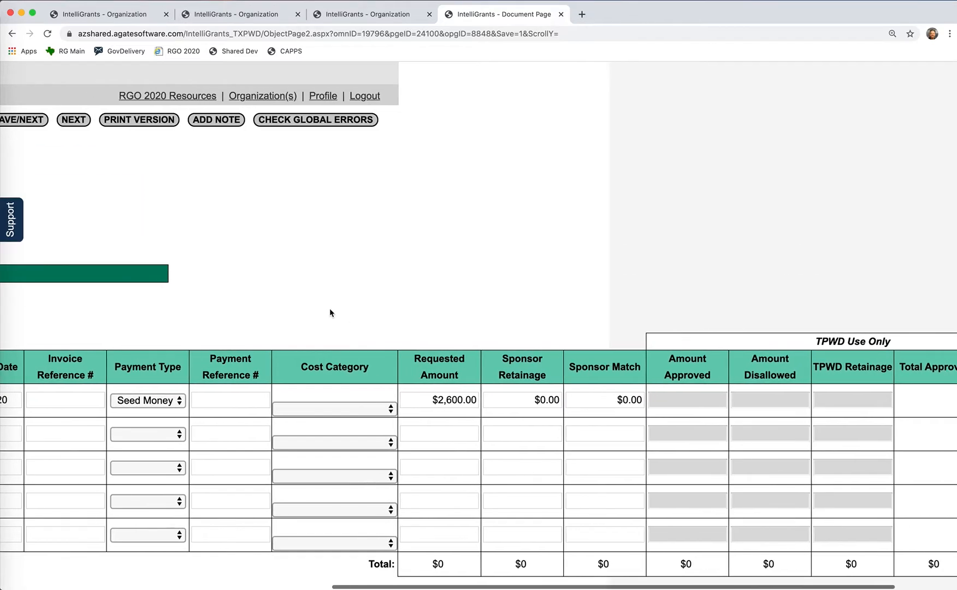
# Save the completed Payment/Reimbursement Request form.
pyautogui.hscroll(5, 330, 308)
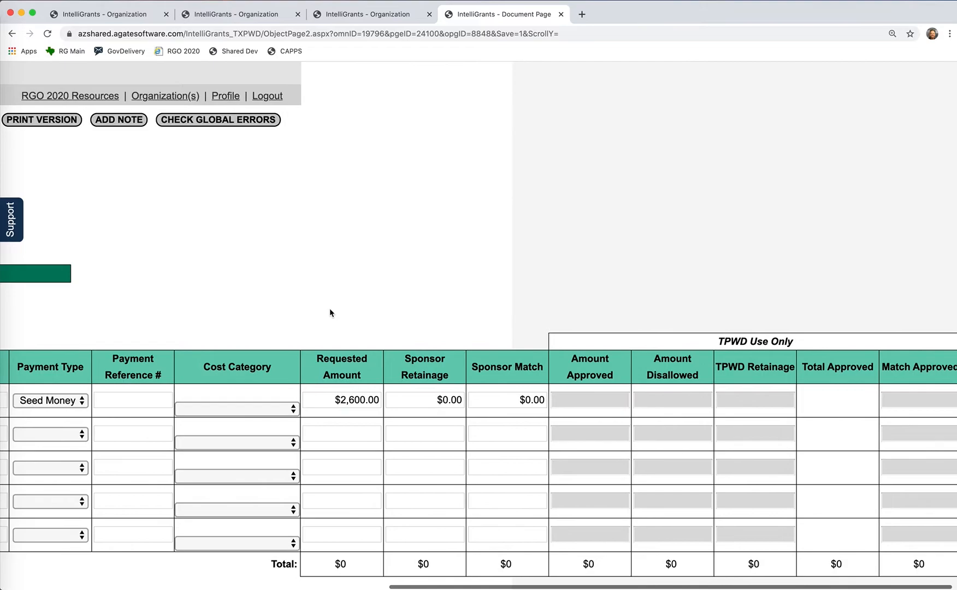
pyautogui.hscroll(-4, 330, 308)
pyautogui.hscroll(-10, 330, 308)
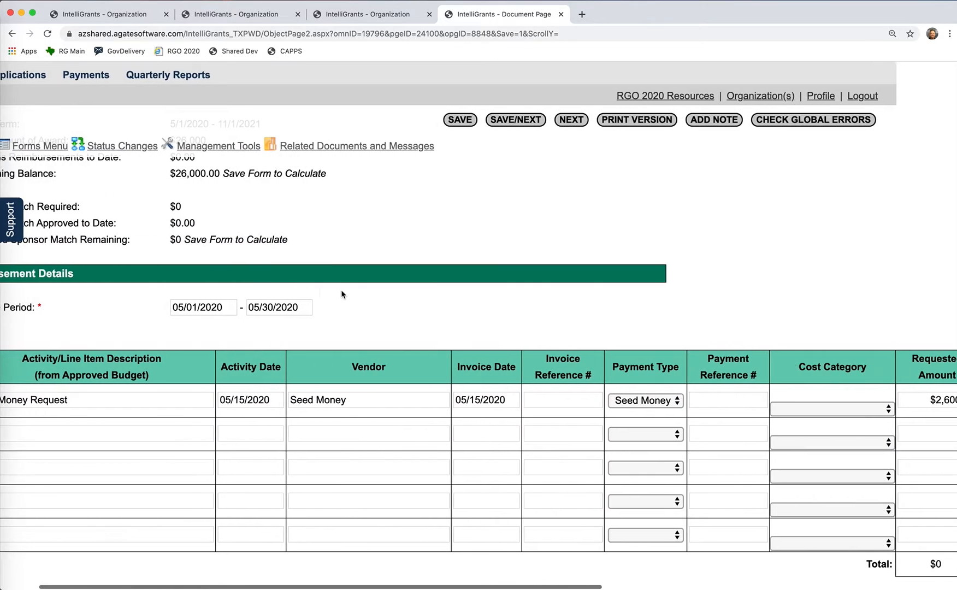
pyautogui.click(458, 122)
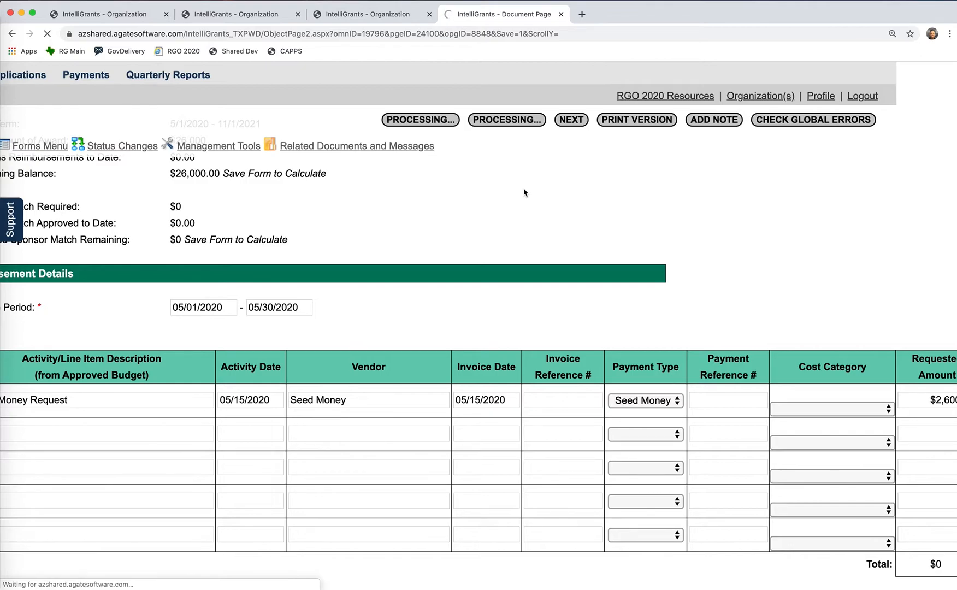
# Review the saved reimbursement details, including the seed money line item and the attached documentation.
pyautogui.scroll(-4, 612, 324)
pyautogui.scroll(-7, 613, 327)
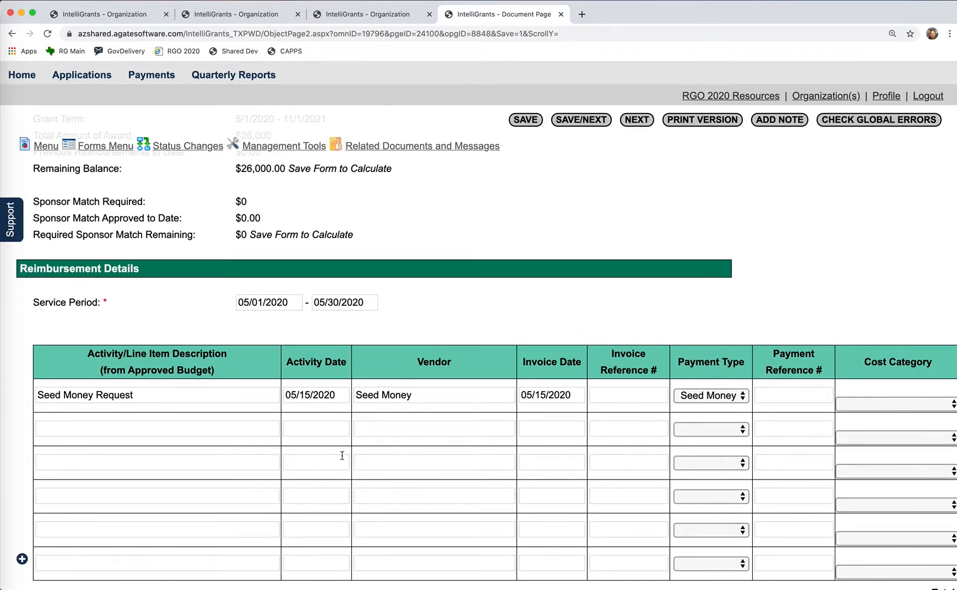
pyautogui.hscroll(3, 342, 455)
pyautogui.hscroll(-3, 342, 455)
pyautogui.scroll(-1, 342, 454)
pyautogui.scroll(-5, 342, 455)
pyautogui.scroll(4, 342, 455)
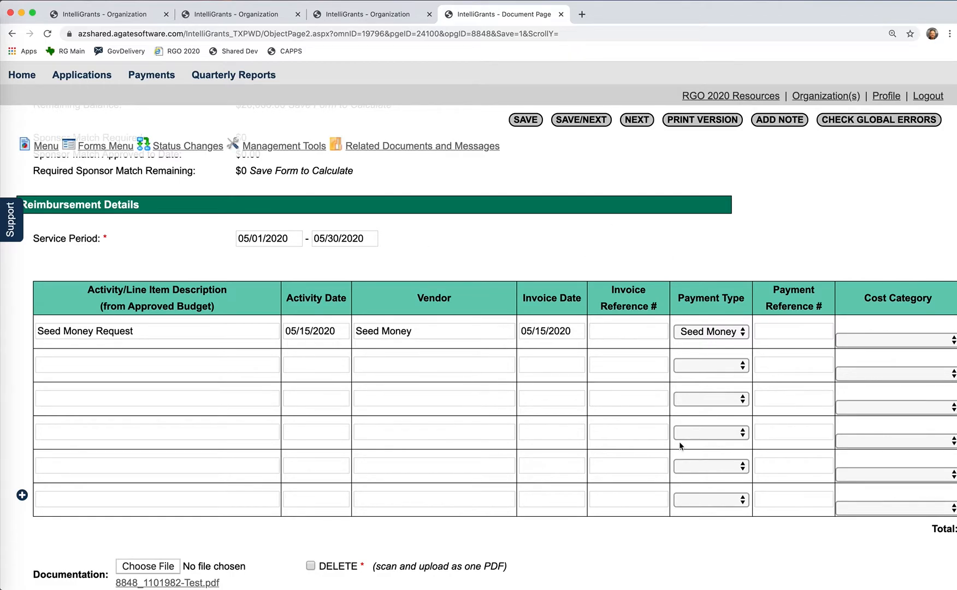
# Generate the print version of the request, open the downloaded PDF, review both pages and close it.
pyautogui.click(703, 125)
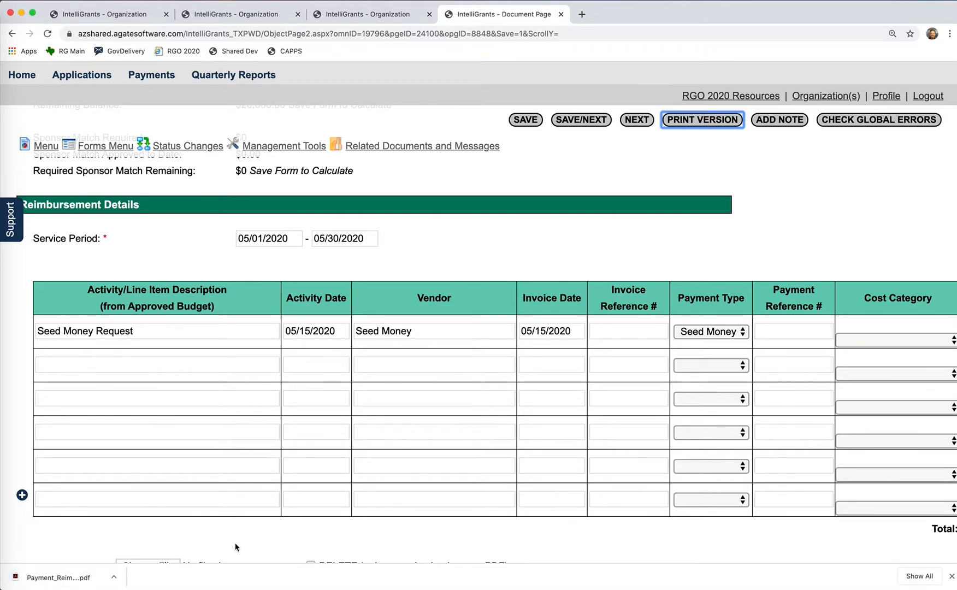
pyautogui.click(79, 576)
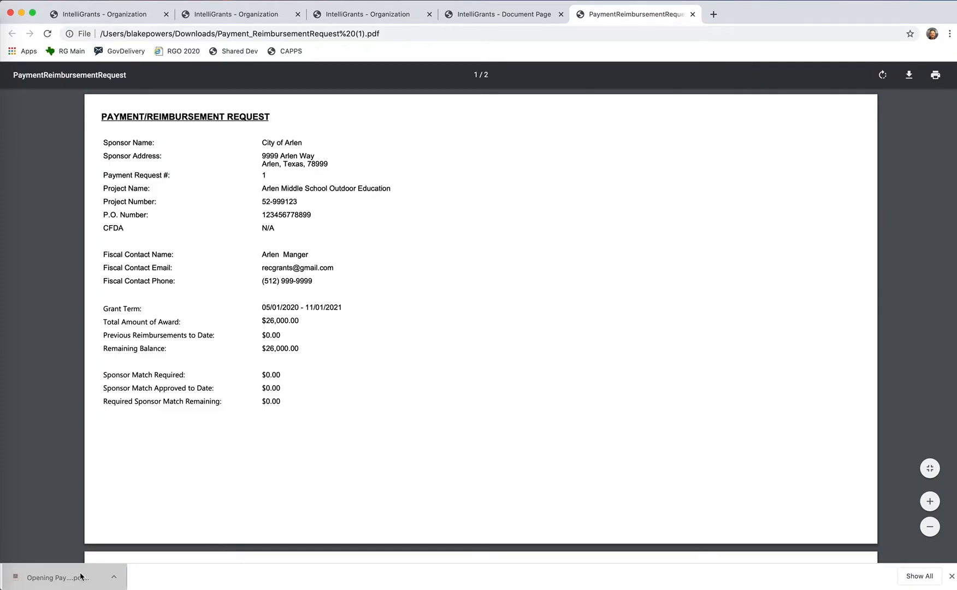
pyautogui.scroll(-1, 466, 336)
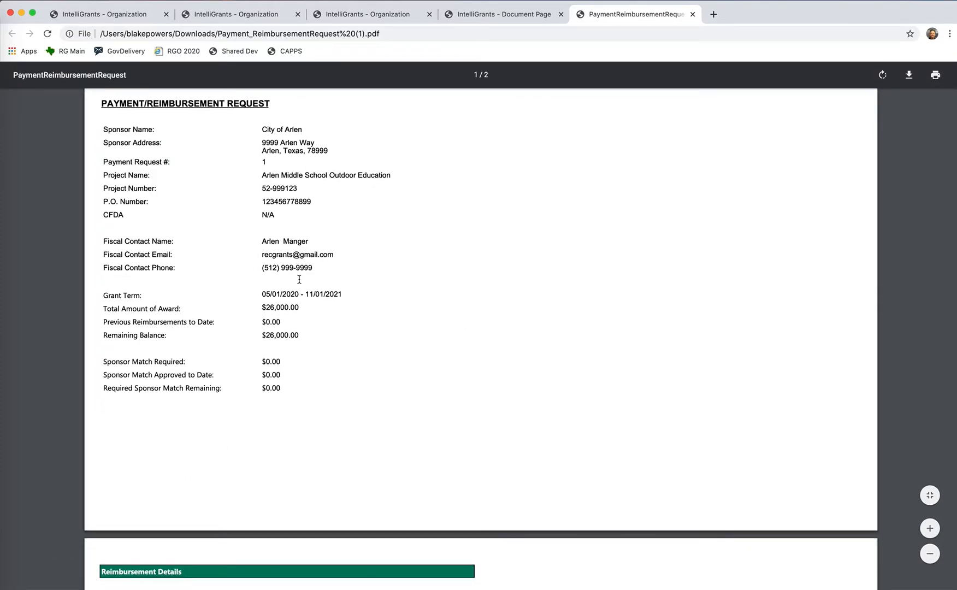
pyautogui.scroll(-6, 361, 299)
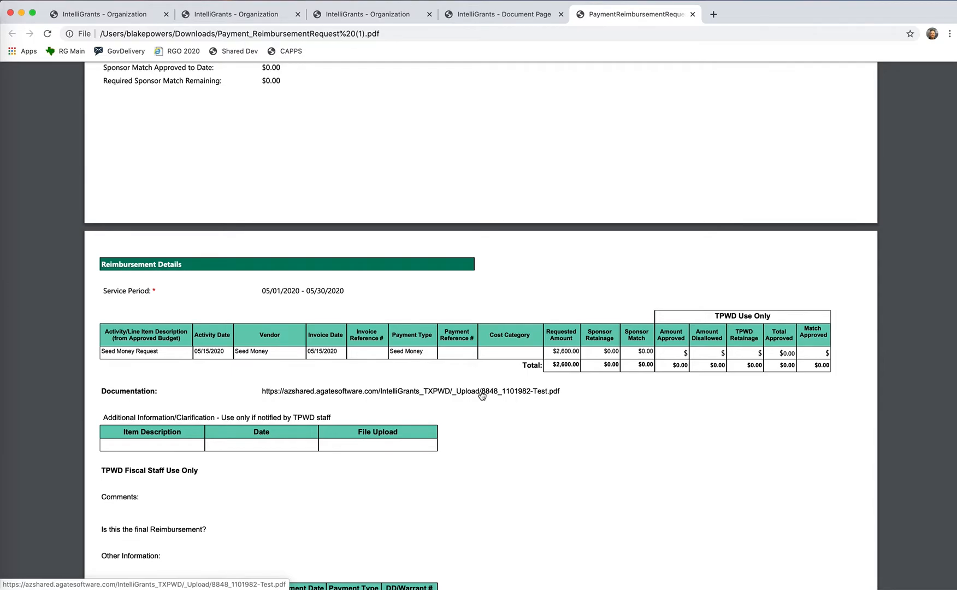
pyautogui.scroll(-1, 542, 437)
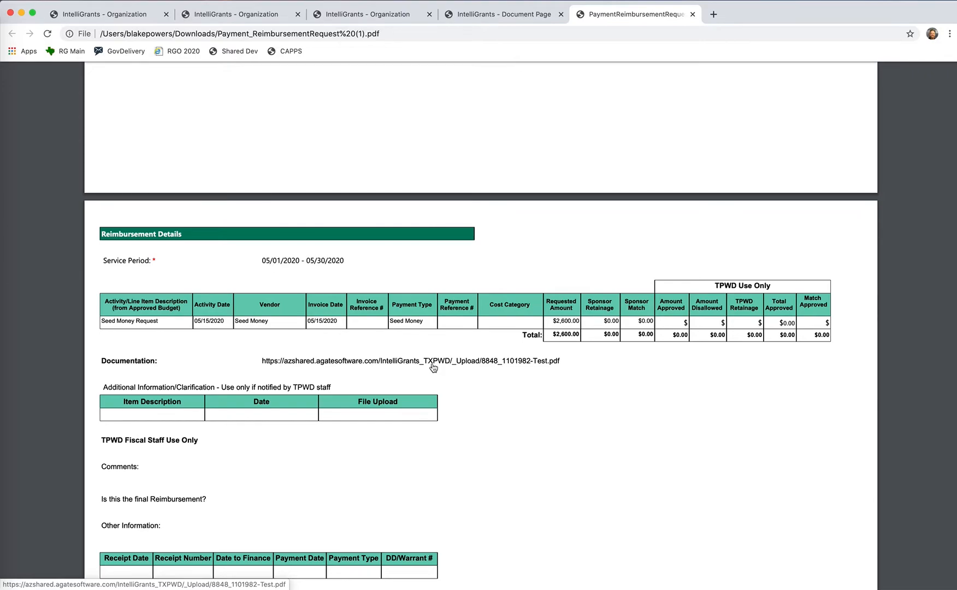
pyautogui.scroll(6, 499, 397)
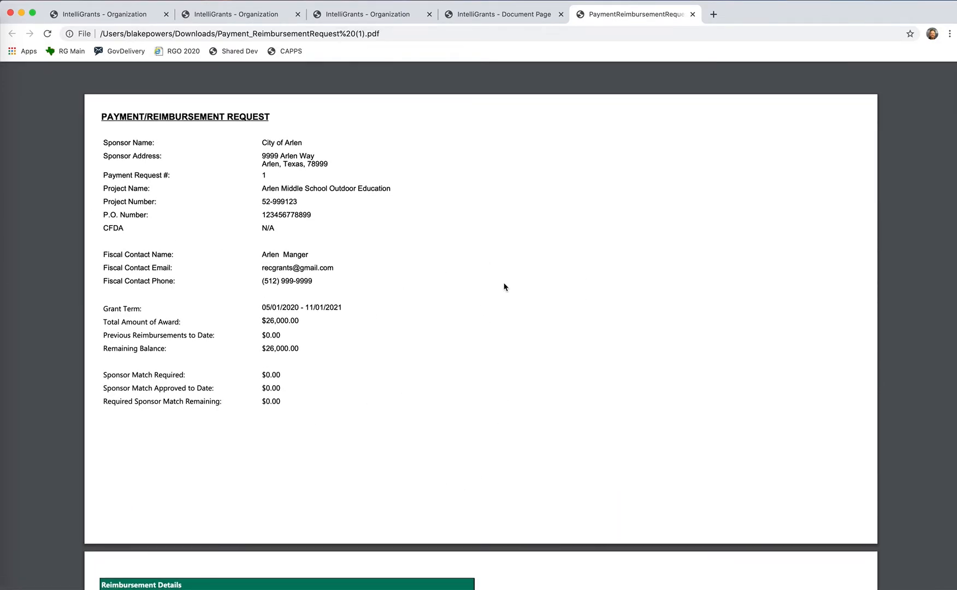
pyautogui.click(692, 14)
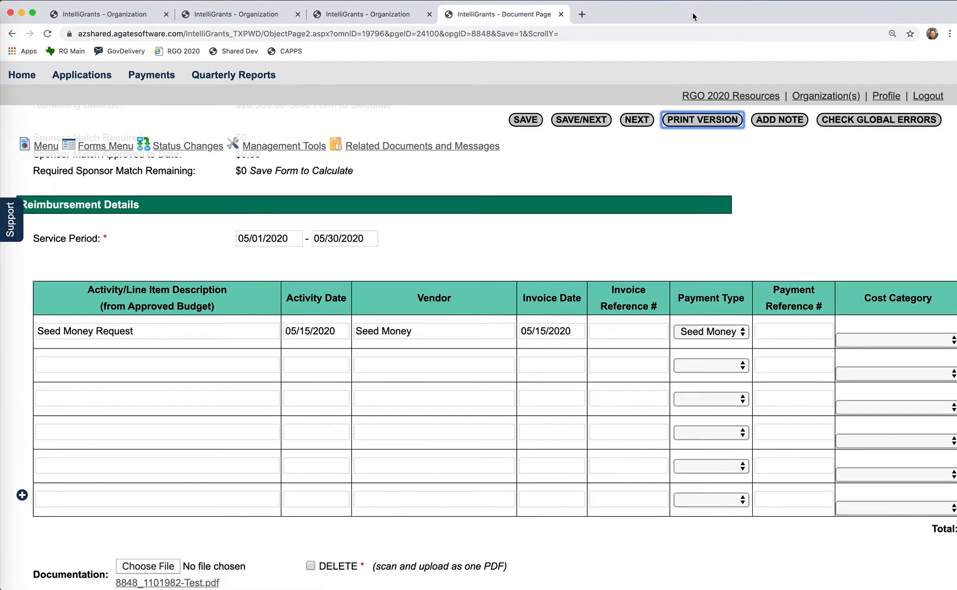
# Submit the request by applying the status Payment/Reimbursement Submitted.
pyautogui.scroll(10, 409, 265)
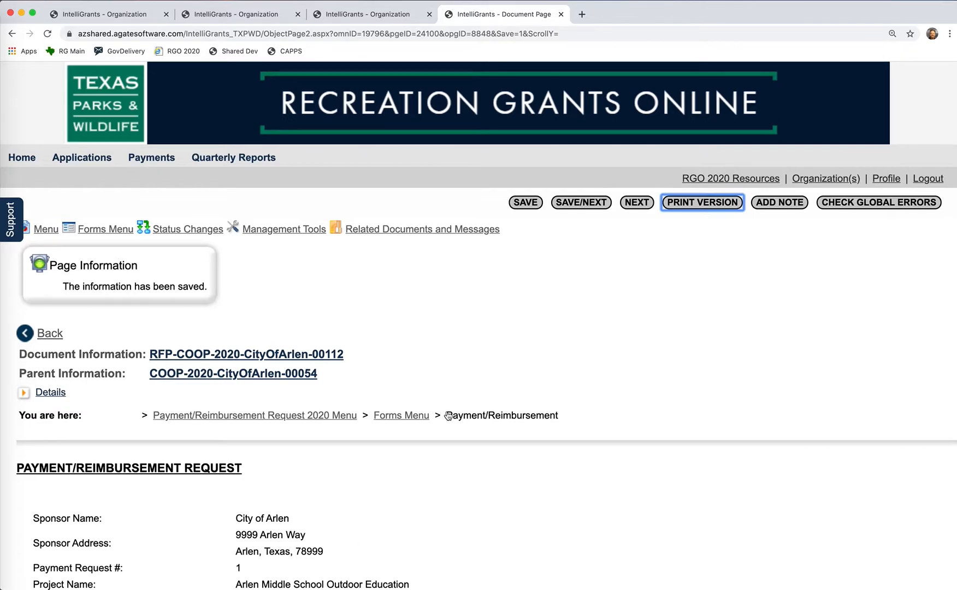
pyautogui.click(195, 229)
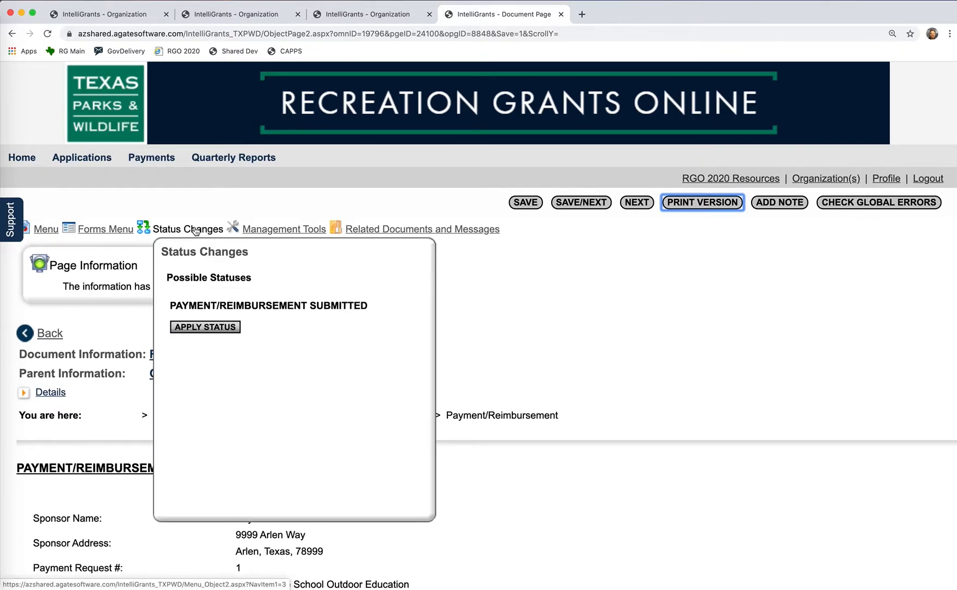
pyautogui.click(206, 327)
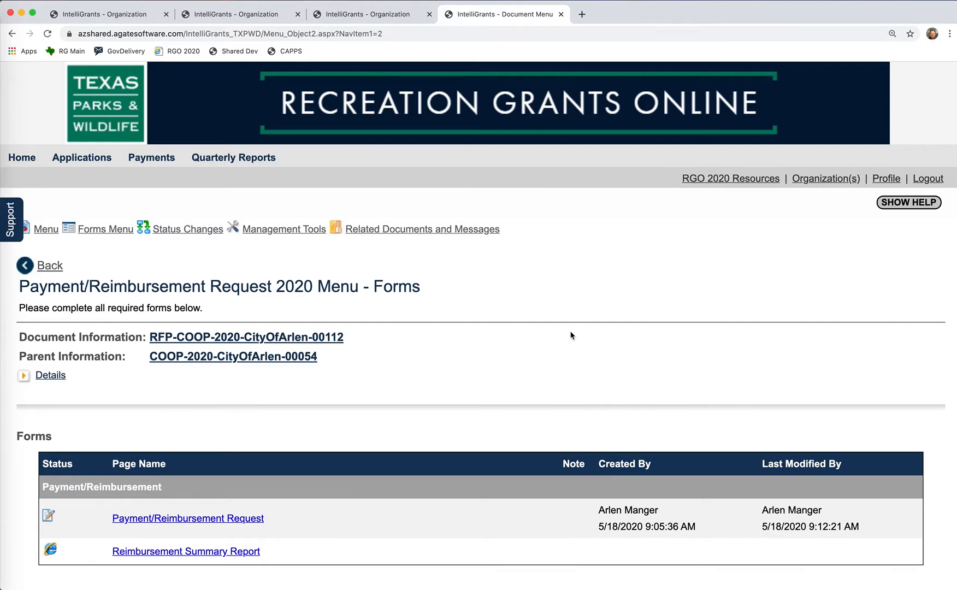
# Reopen the submitted Payment/Reimbursement Request form and examine its project details, documentation, additional information table and TPWD fiscal staff section.
pyautogui.scroll(-2, 571, 335)
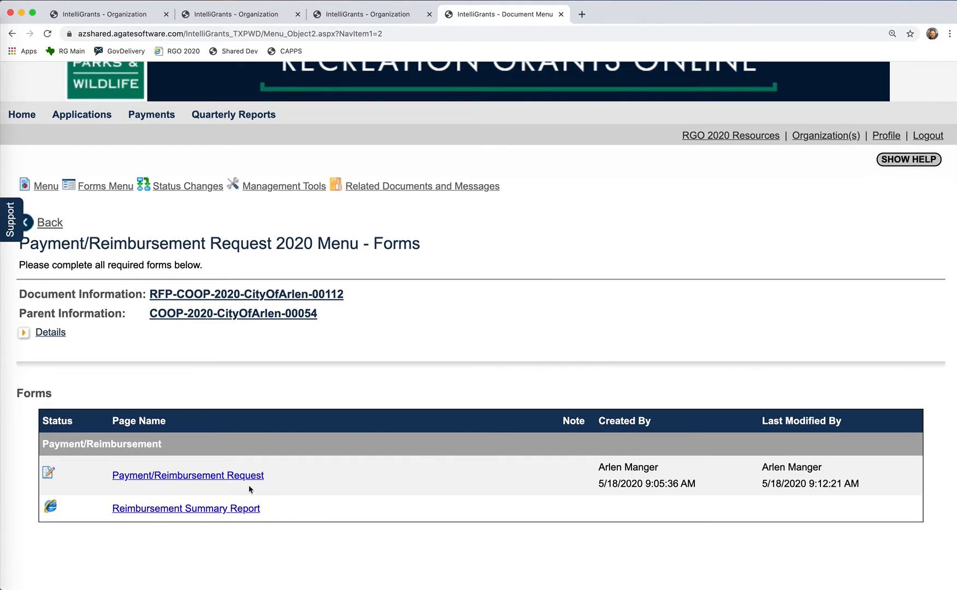
pyautogui.click(199, 479)
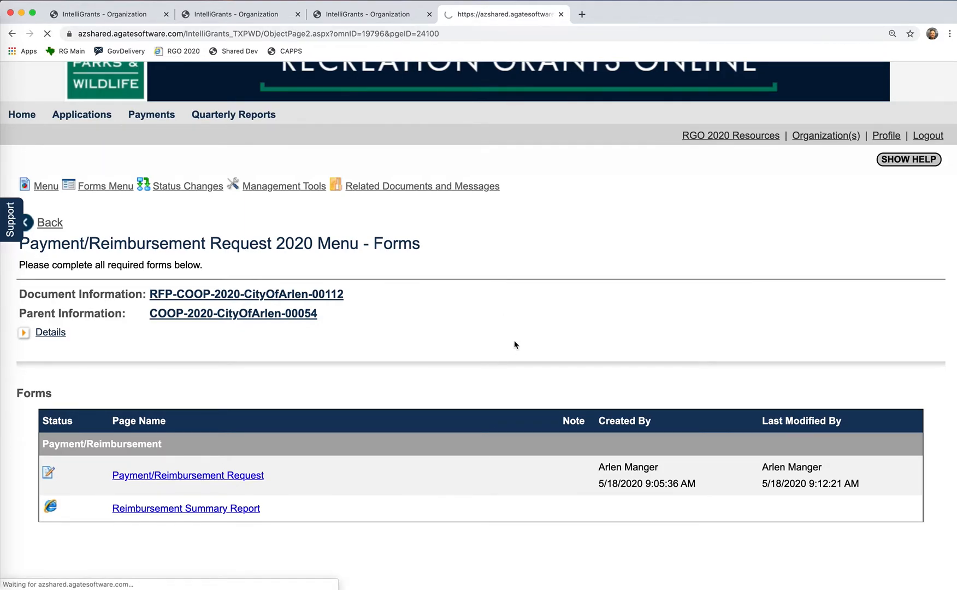
pyautogui.scroll(-6, 518, 369)
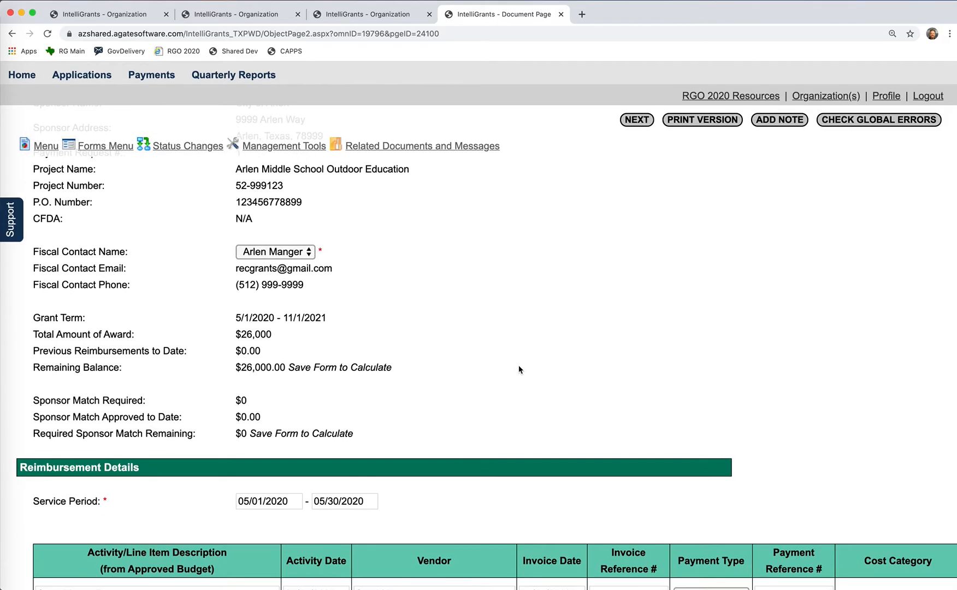
pyautogui.scroll(4, 488, 418)
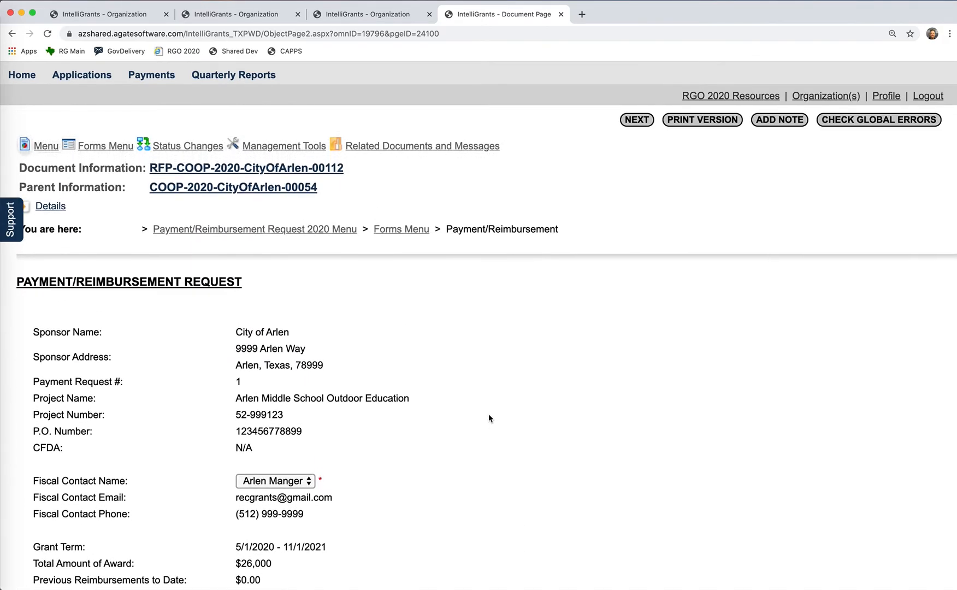
pyautogui.scroll(-15, 489, 418)
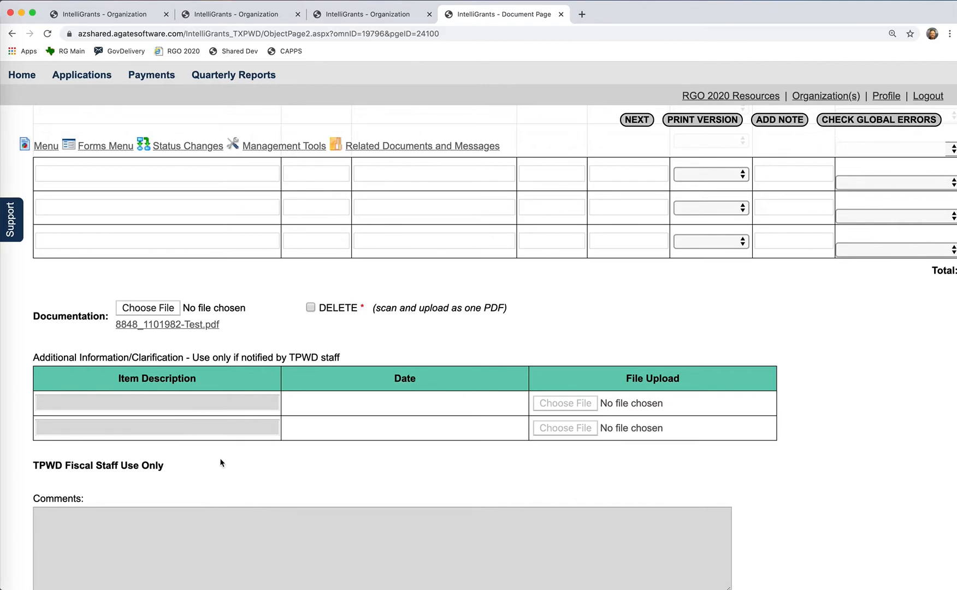
pyautogui.scroll(-2, 219, 458)
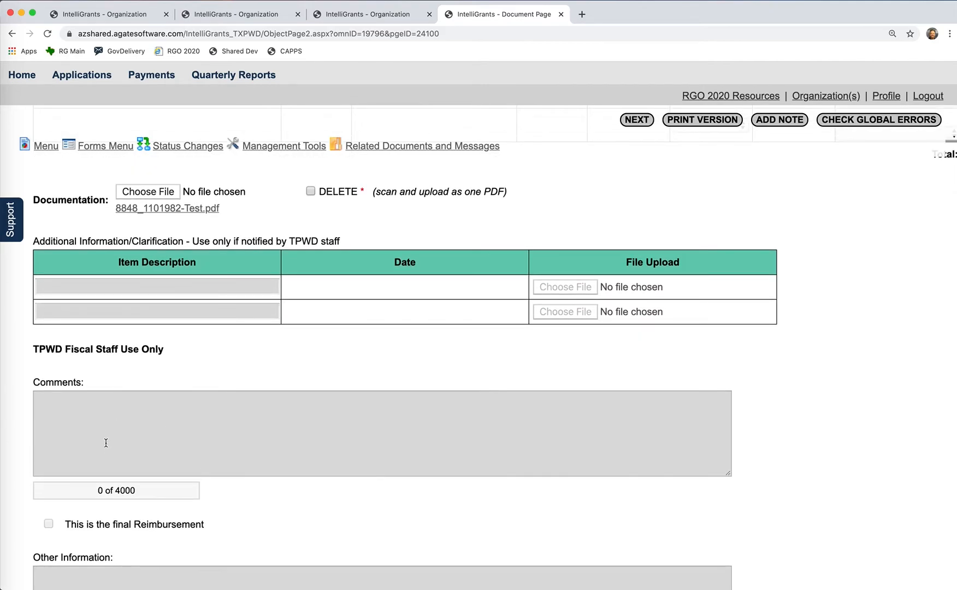
pyautogui.scroll(-1, 178, 434)
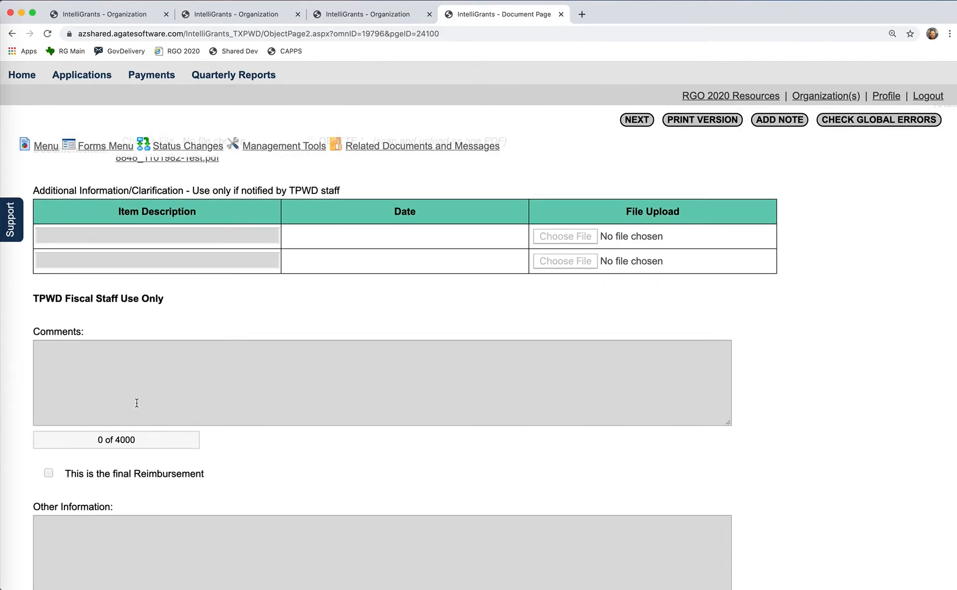
pyautogui.scroll(12, 427, 392)
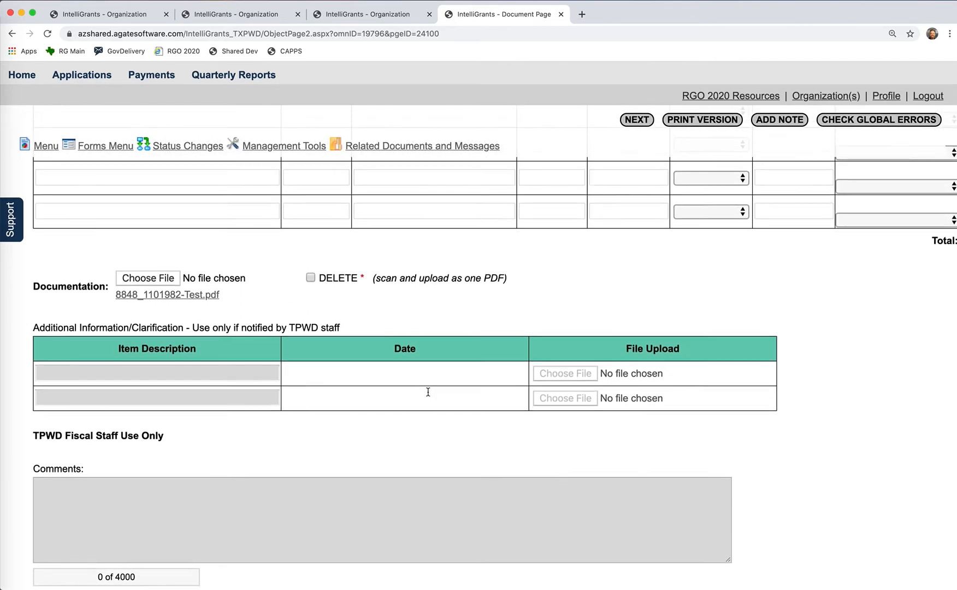
pyautogui.scroll(5, 472, 344)
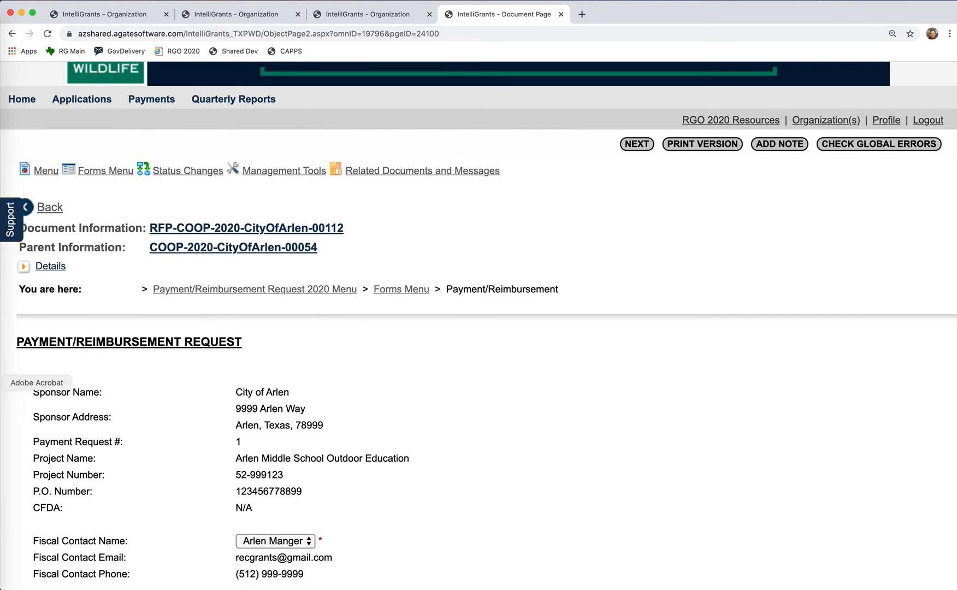
# Switch to Adobe Acrobat and examine the payment/reimbursement workflow through the seed money stages in the TX-PWD Process Flow PDF.
pyautogui.click(2, 382)
pyautogui.click(155, 24)
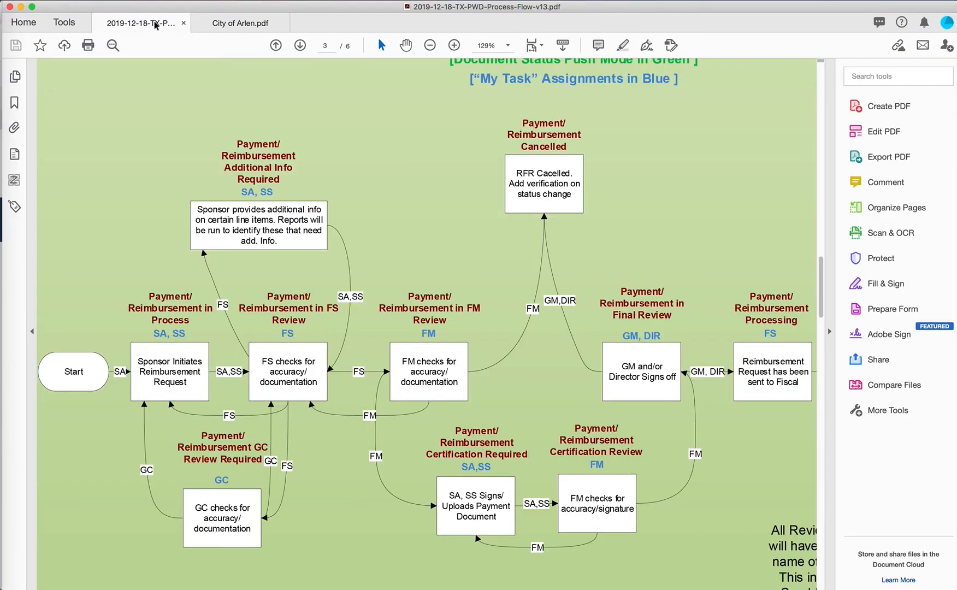
pyautogui.scroll(-2, 161, 421)
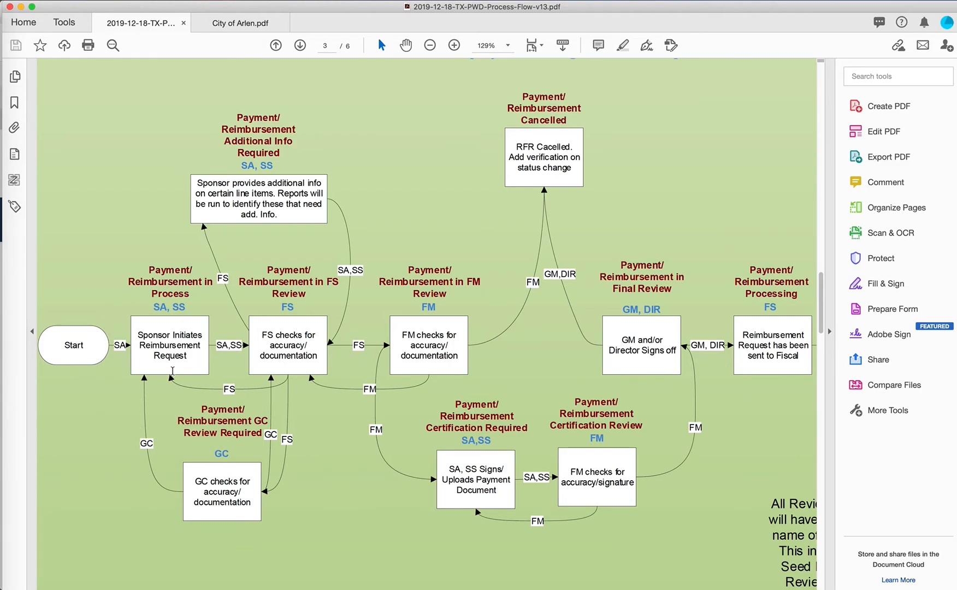
pyautogui.hscroll(10, 316, 423)
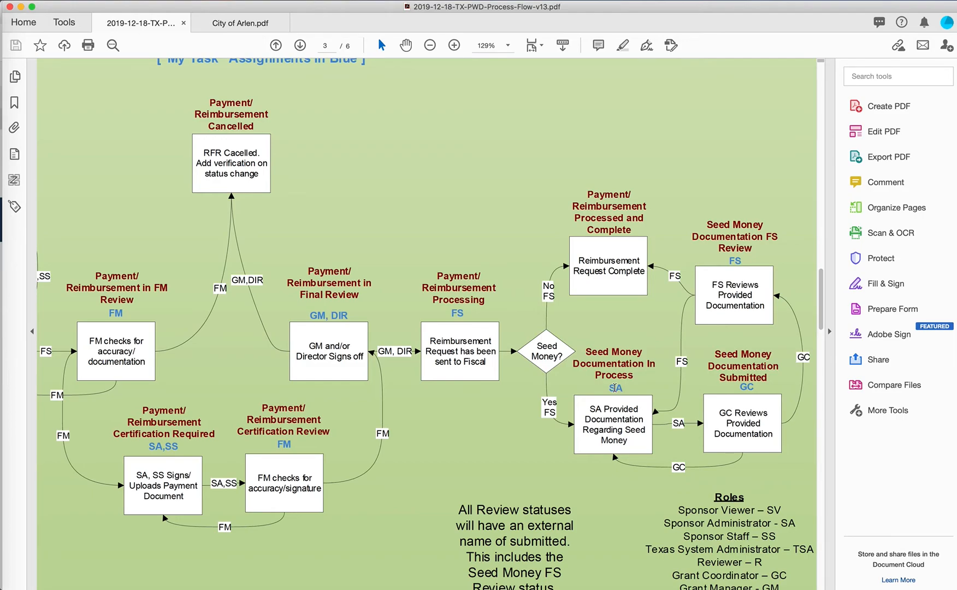
# Return to the submitted request in Google Chrome and review its service period and seed money line item.
pyautogui.click(1, 244)
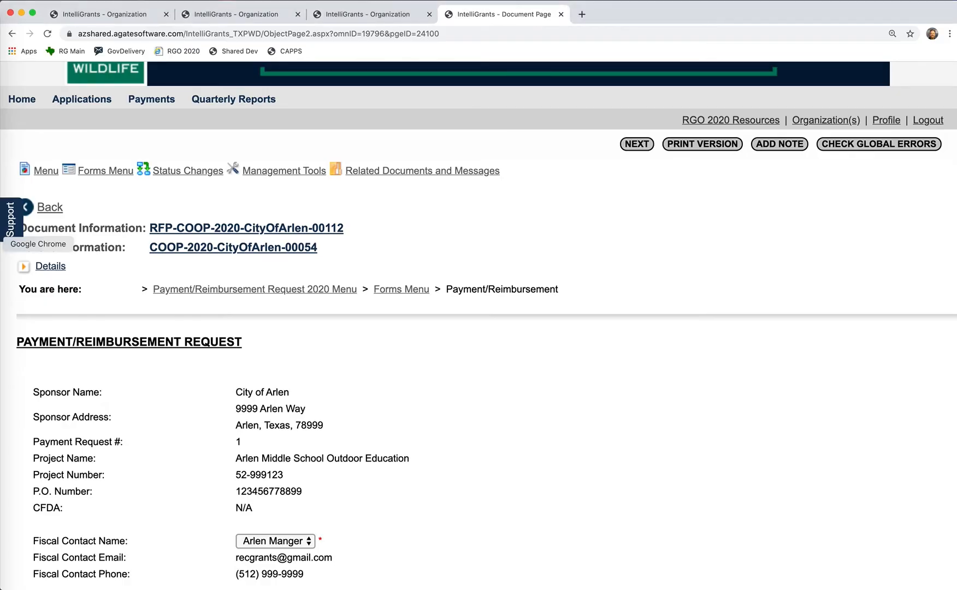
pyautogui.scroll(-10, 344, 323)
pyautogui.scroll(-4, 578, 441)
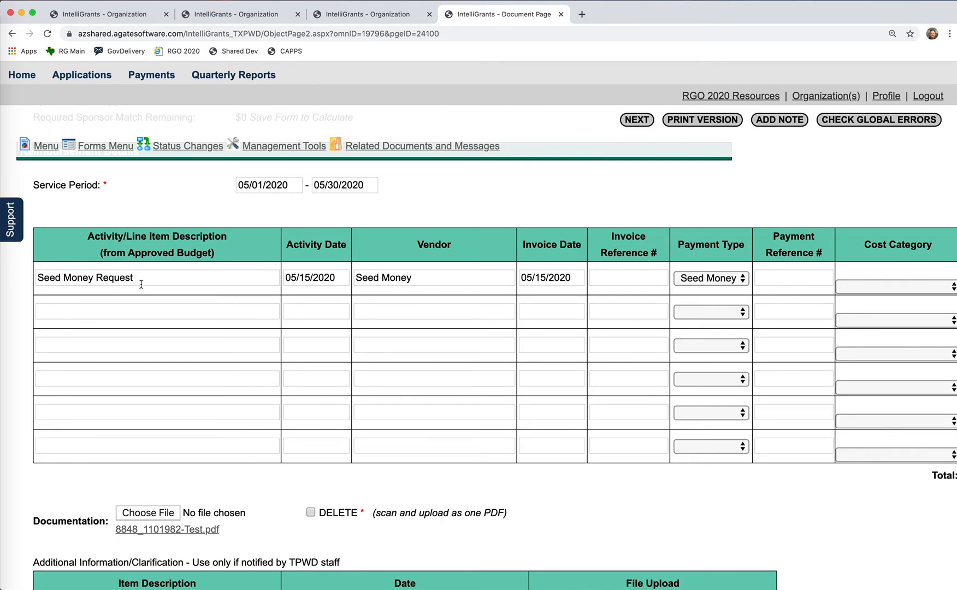
# Switch to Adobe Acrobat and view the budget details in City of Arlen.pdf.
pyautogui.click(1, 323)
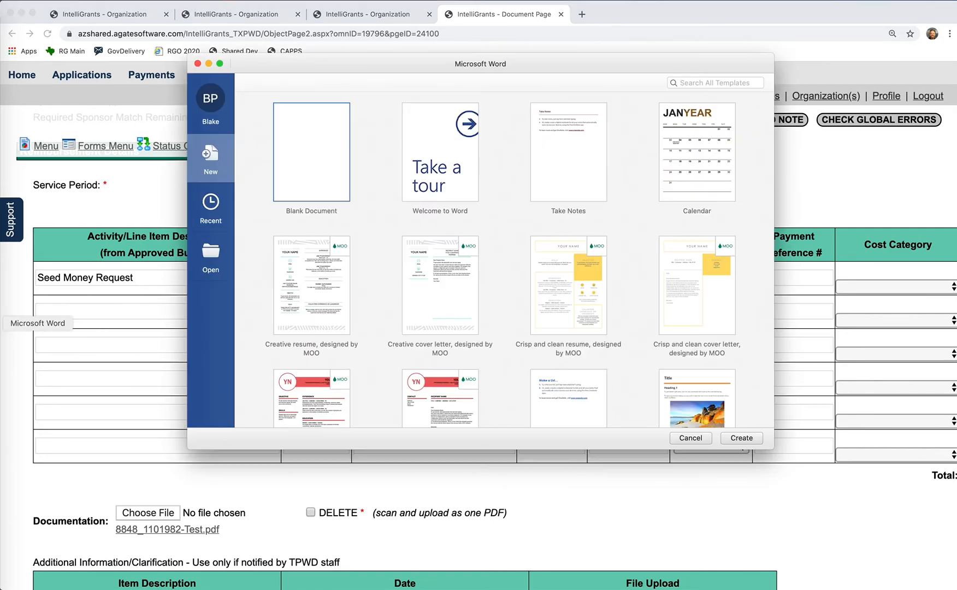
pyautogui.click(0, 382)
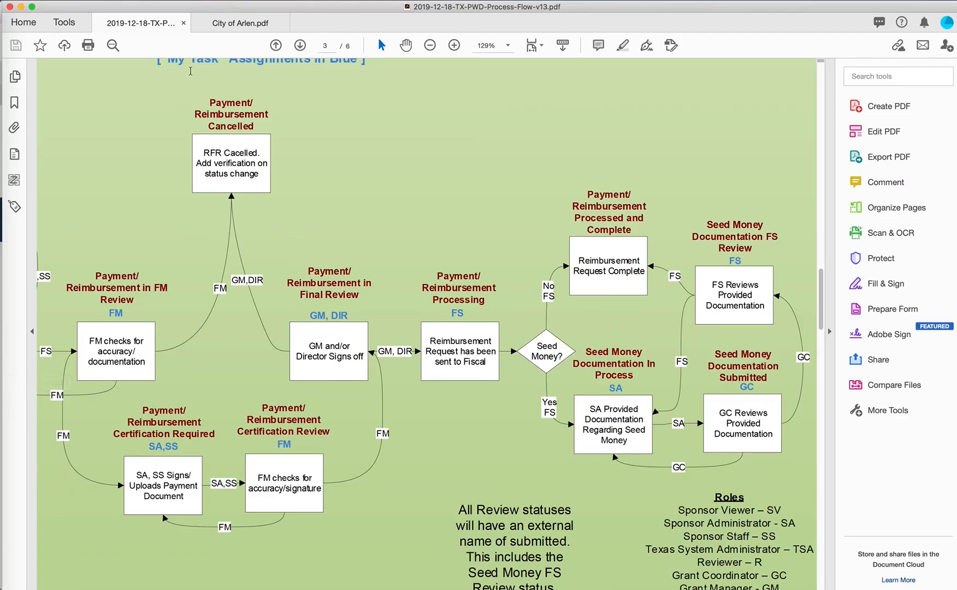
pyautogui.click(235, 24)
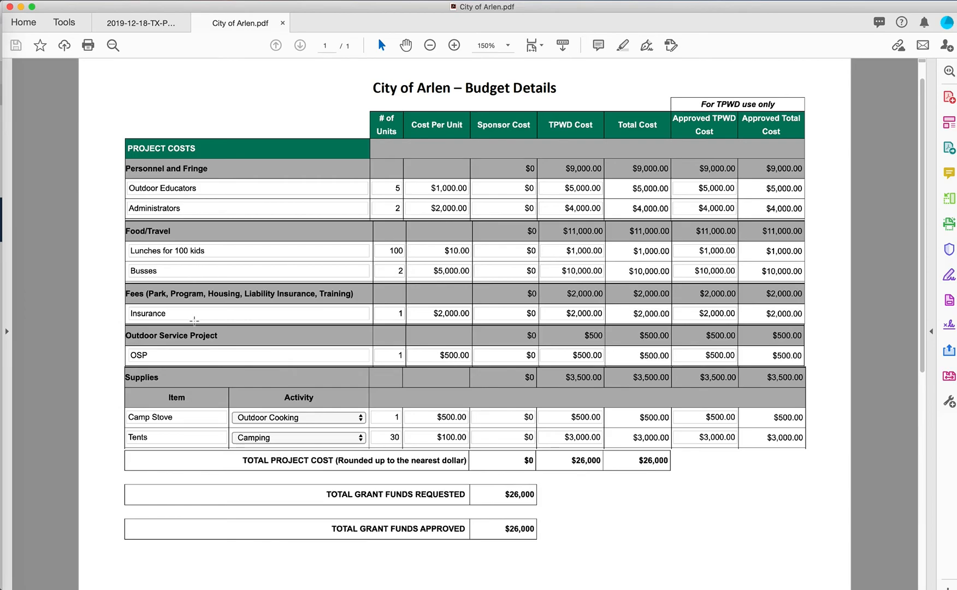
# Return to the request in Google Chrome and view the payment type options for the first line item, keeping Seed Money.
pyautogui.click(2, 244)
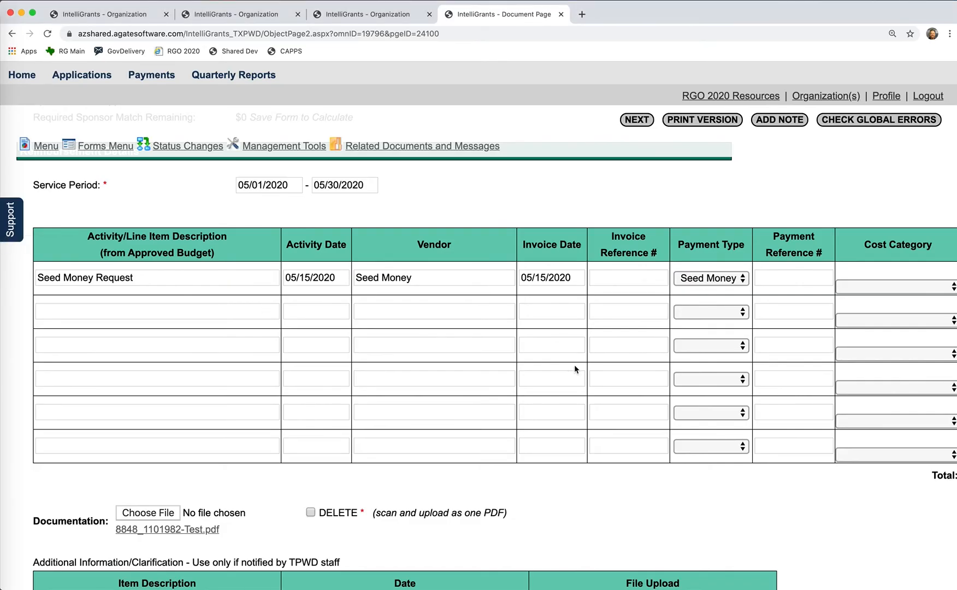
pyautogui.click(745, 278)
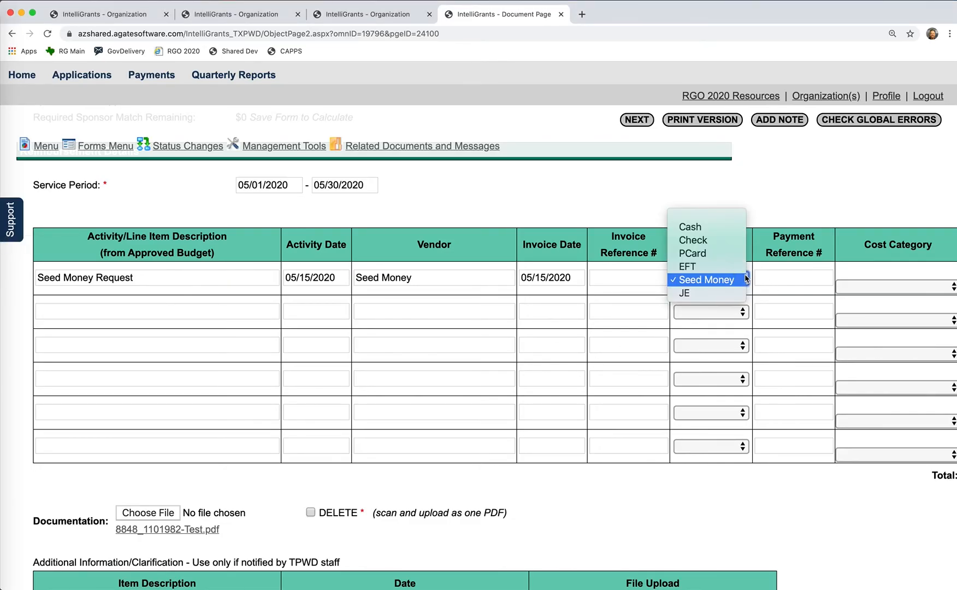
pyautogui.click(744, 278)
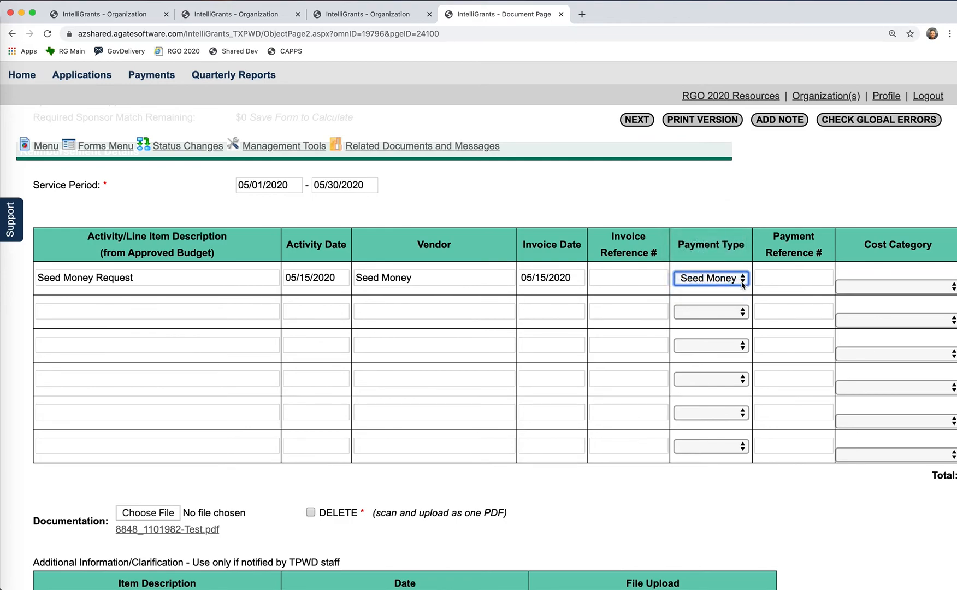
# View the payment type and cost category options for the Seed Money Request line item, keeping Seed Money and the blank category.
pyautogui.click(742, 282)
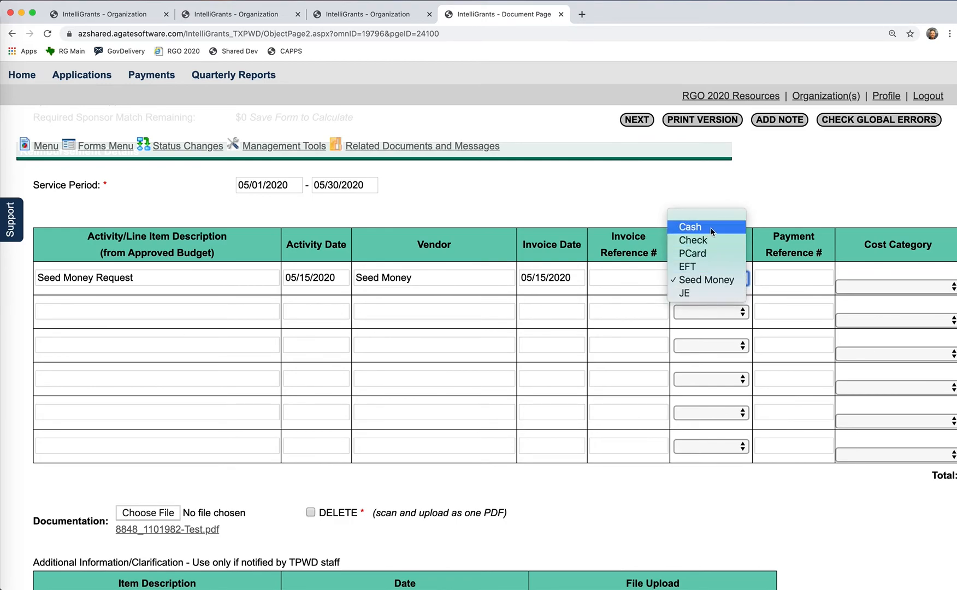
pyautogui.click(787, 207)
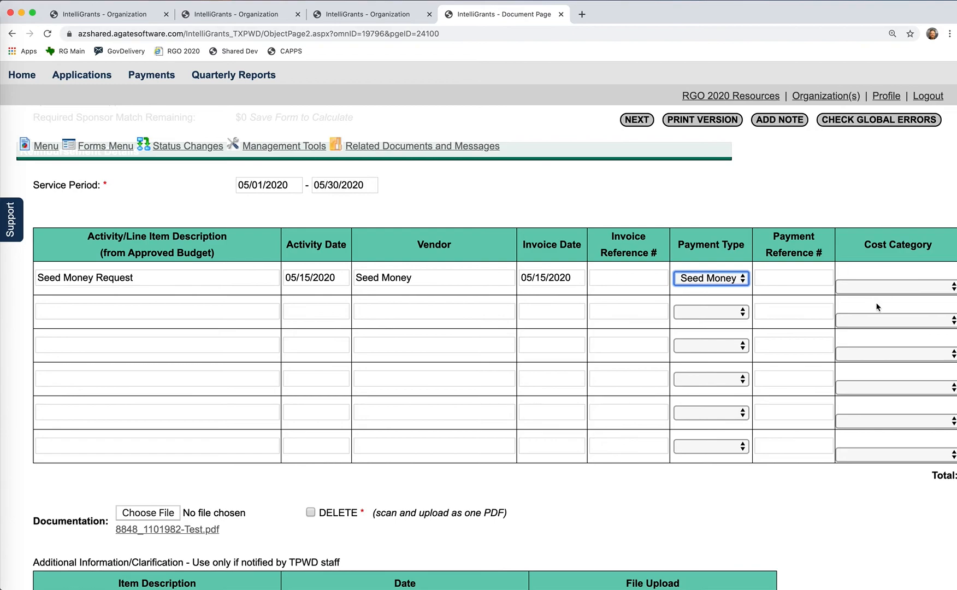
pyautogui.click(910, 288)
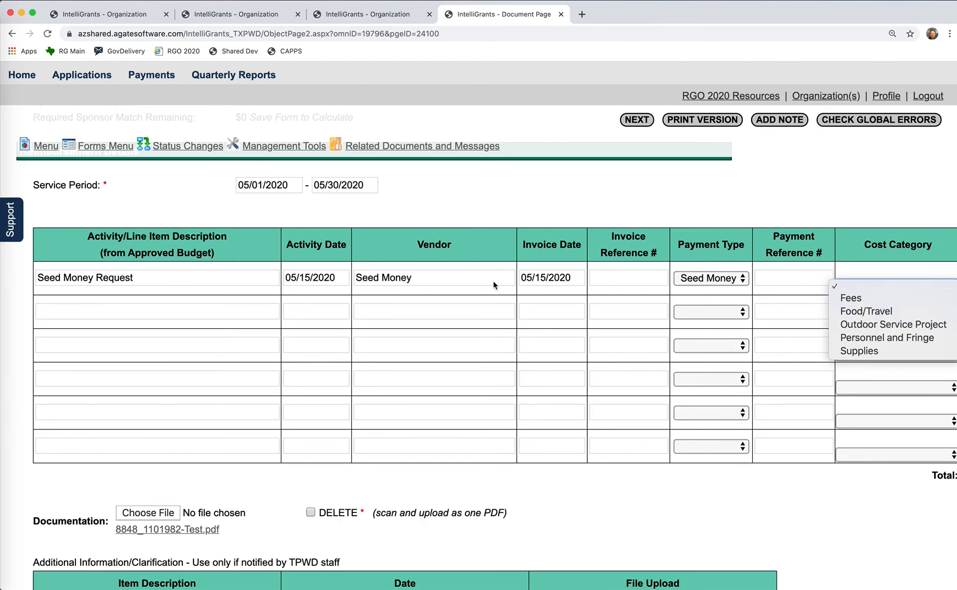
pyautogui.click(181, 288)
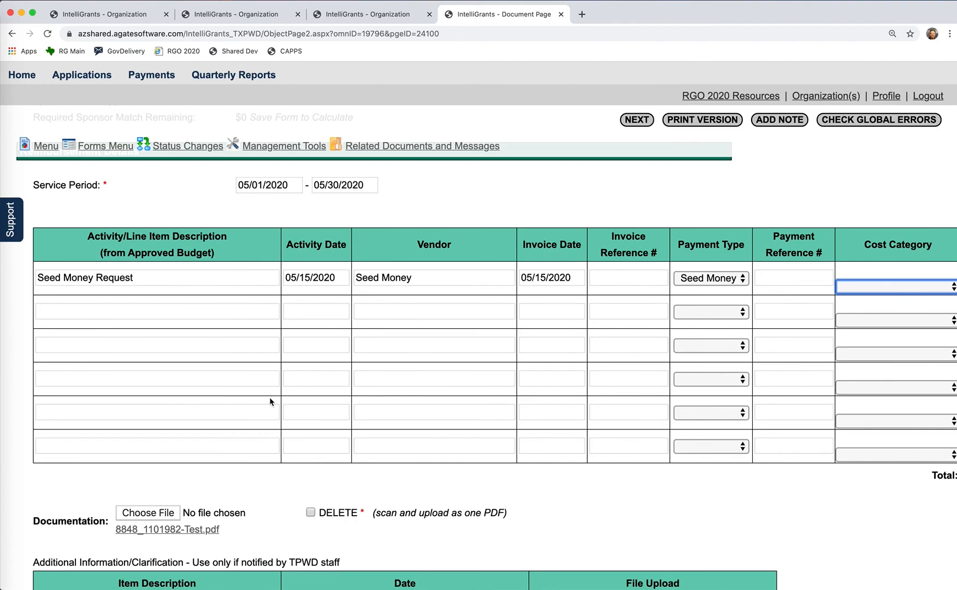
# Review the request's documentation and additional information sections and the sponsor and award details at its beginning.
pyautogui.scroll(-3, 270, 402)
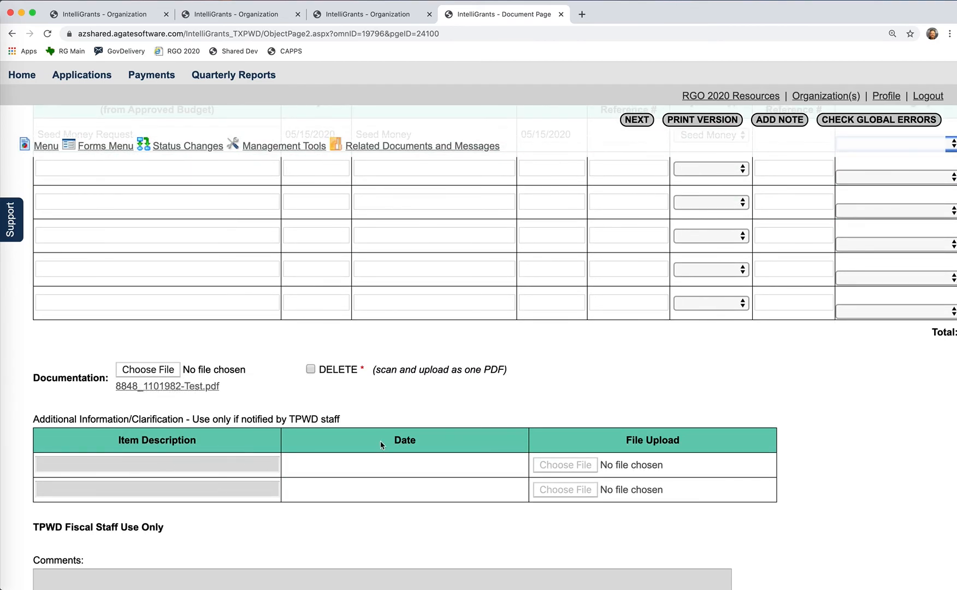
pyautogui.scroll(1, 507, 366)
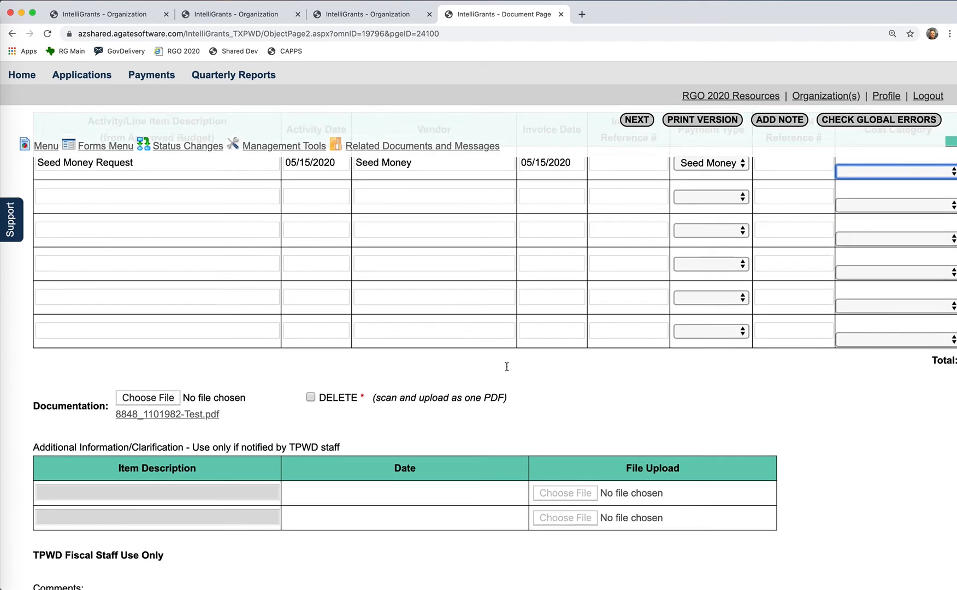
pyautogui.scroll(10, 507, 366)
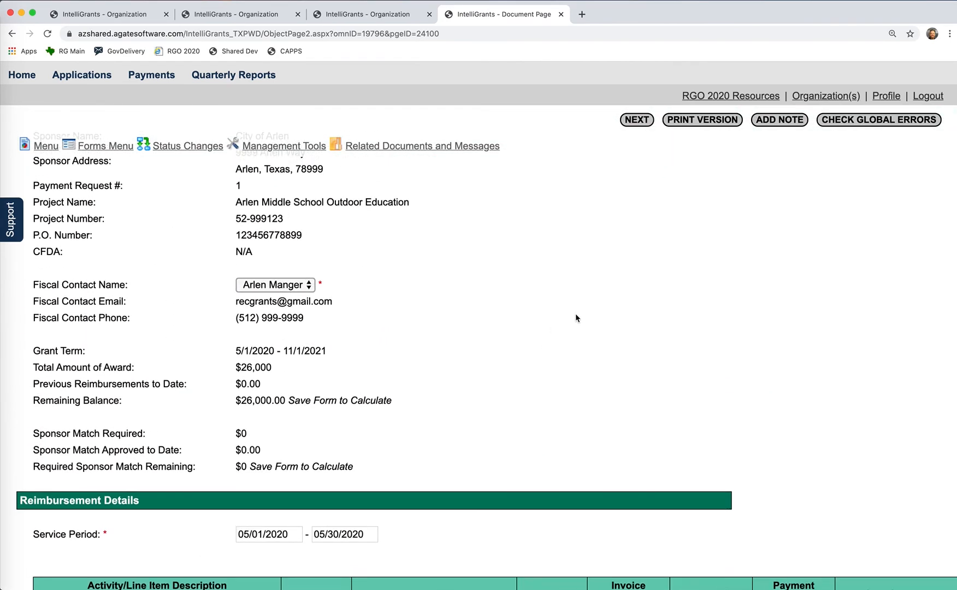
pyautogui.scroll(3, 575, 318)
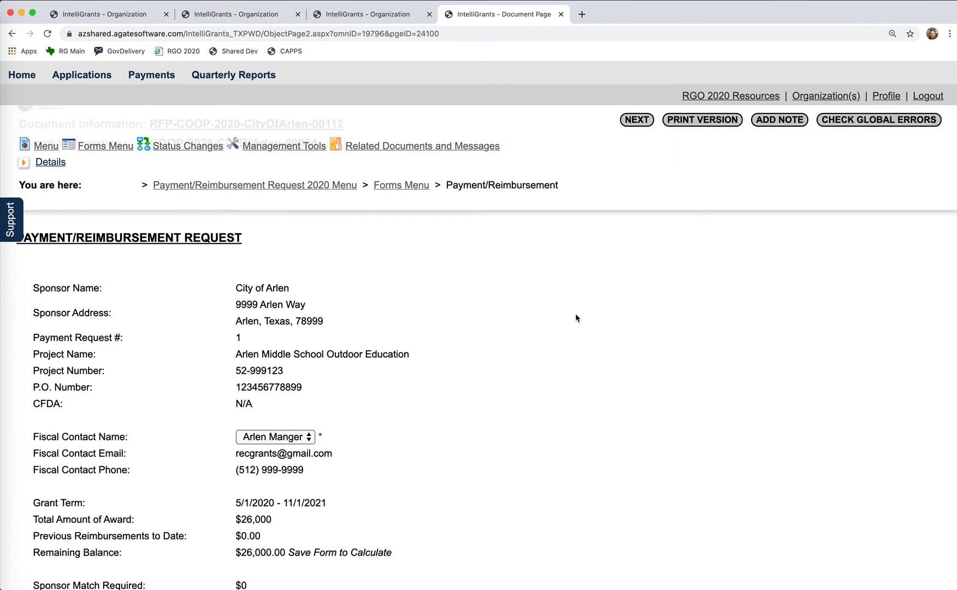